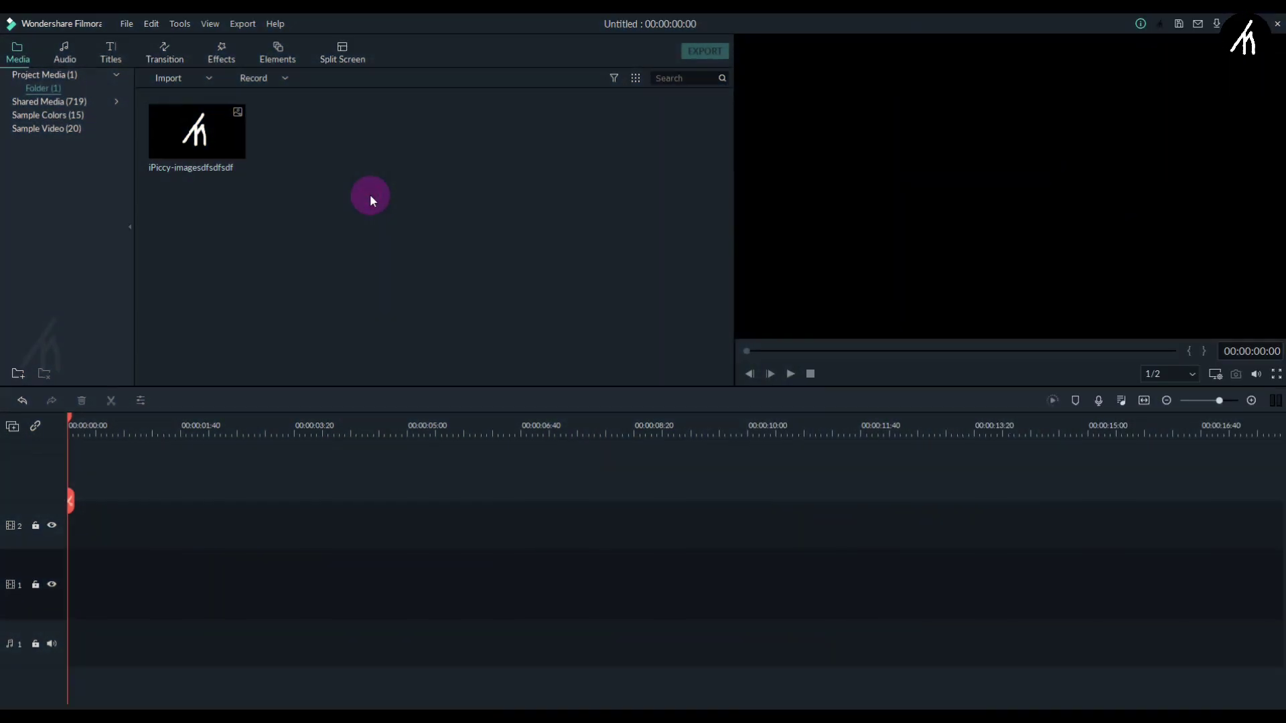
Place the logo image on video track 1 and apply the Clockwise rotate motion
{"action": "left_click", "coordinate": [241, 154]}
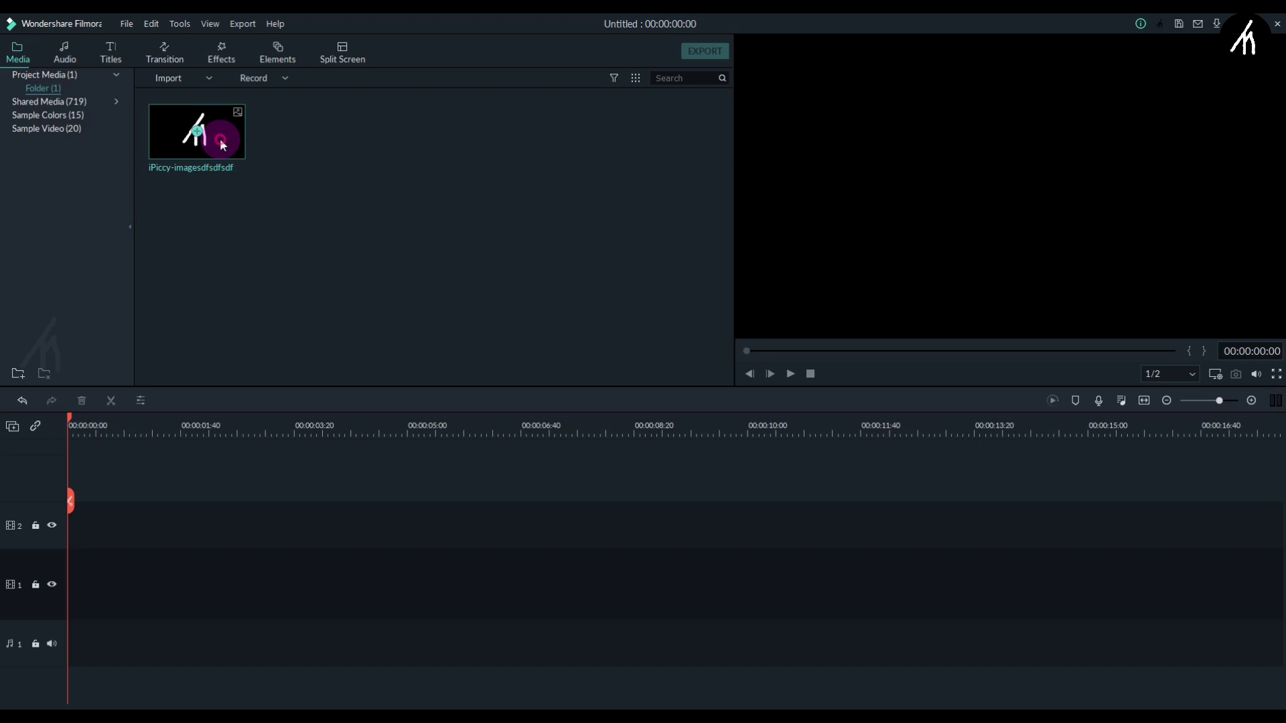
{"action": "left_click_drag", "start_coordinate": [221, 138], "coordinate": [74, 567]}
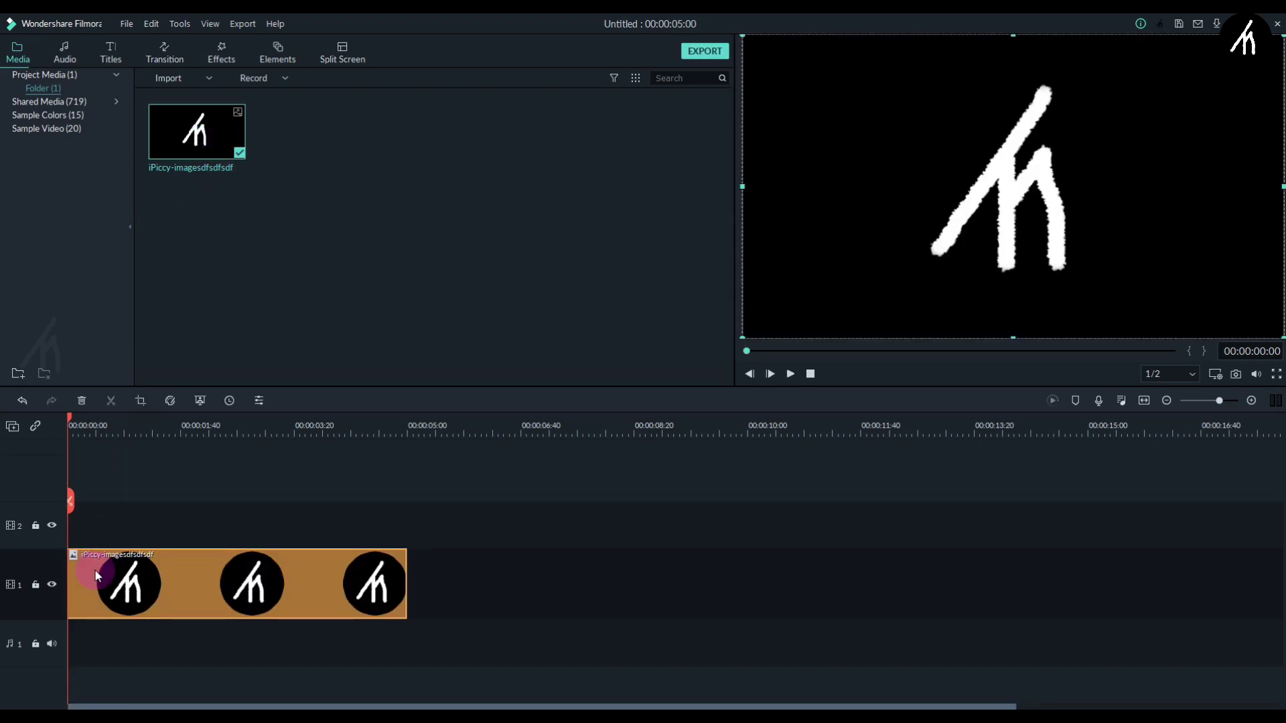
{"action": "double_click", "coordinate": [164, 587]}
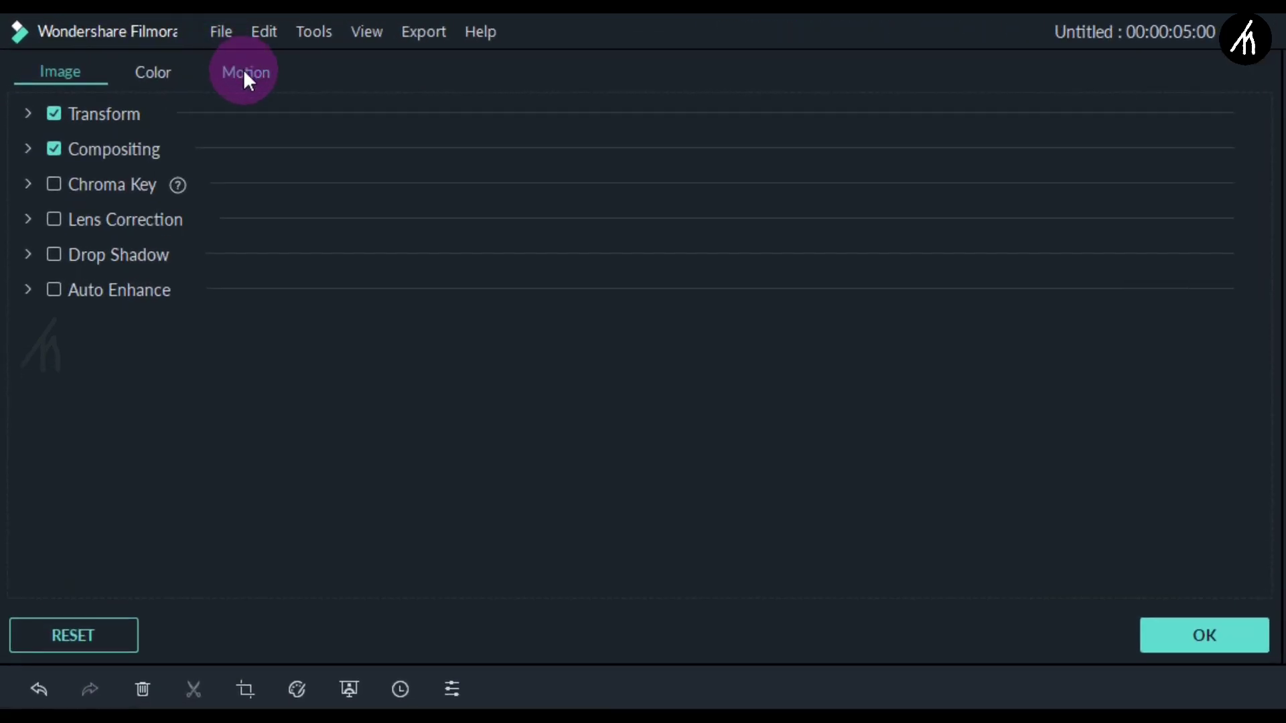
{"action": "left_click", "coordinate": [244, 73]}
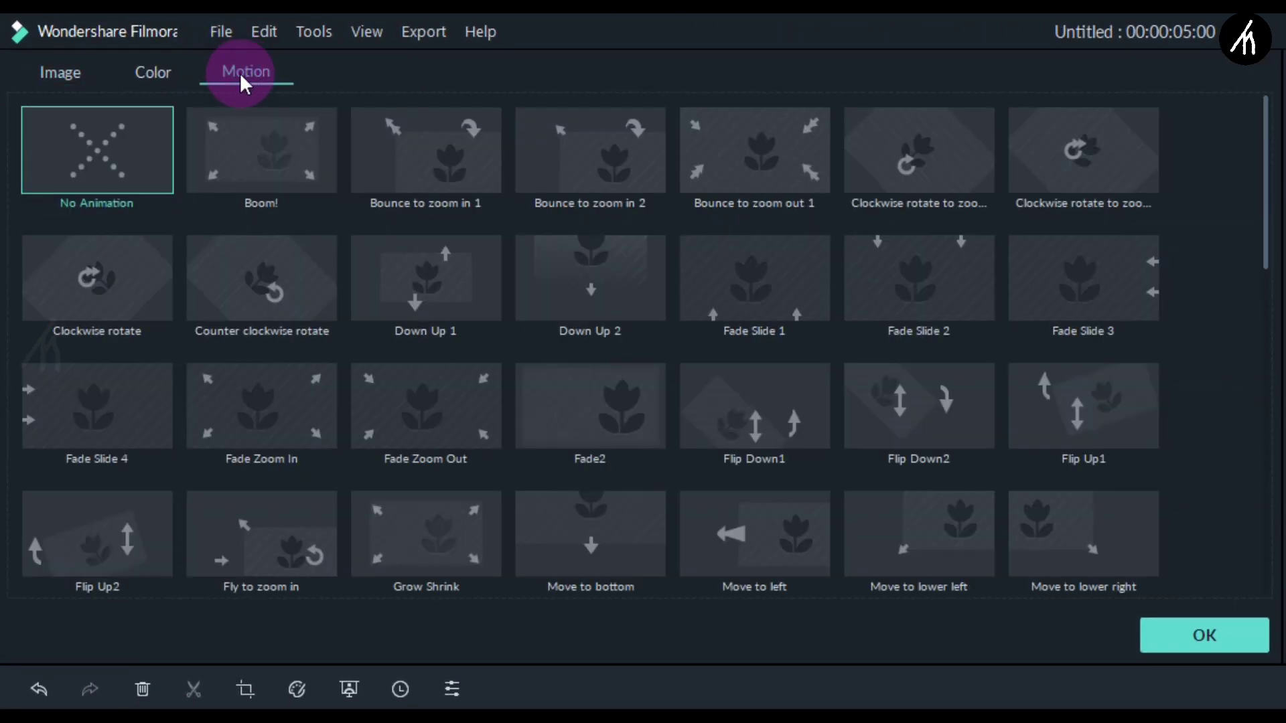
{"action": "left_click", "coordinate": [97, 297]}
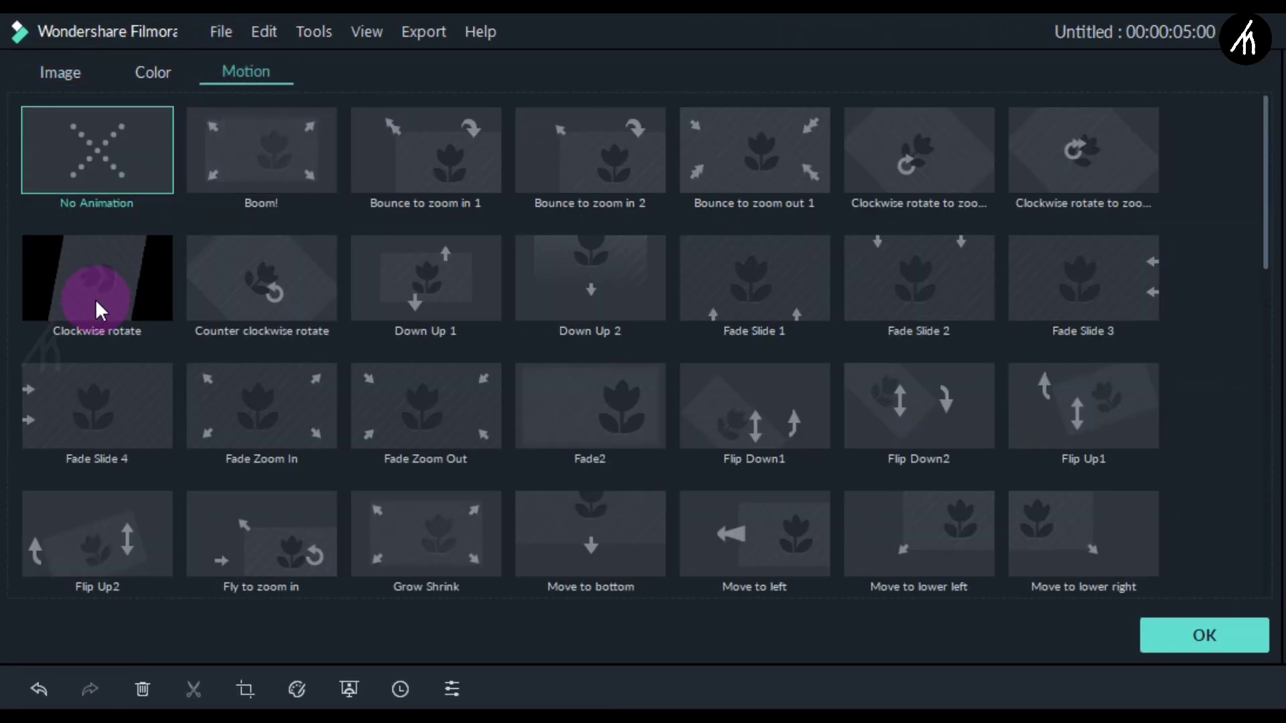
{"action": "left_click", "coordinate": [97, 299]}
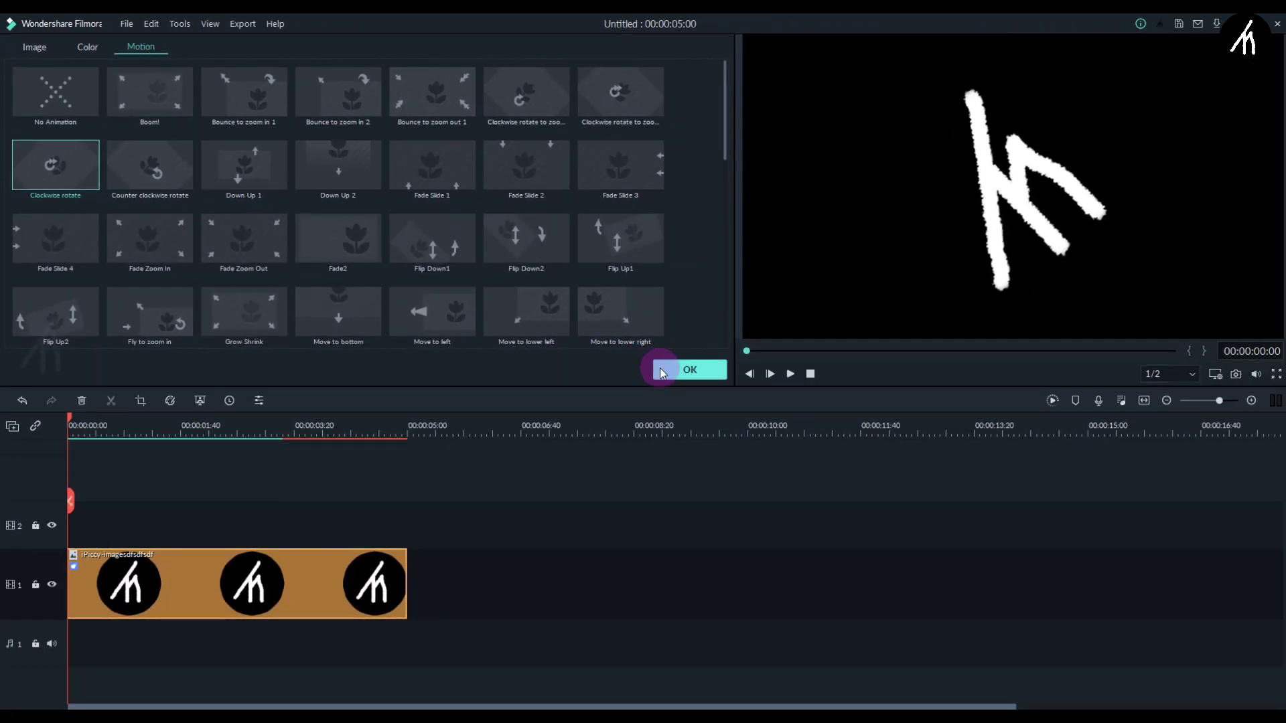
{"action": "left_click", "coordinate": [660, 370]}
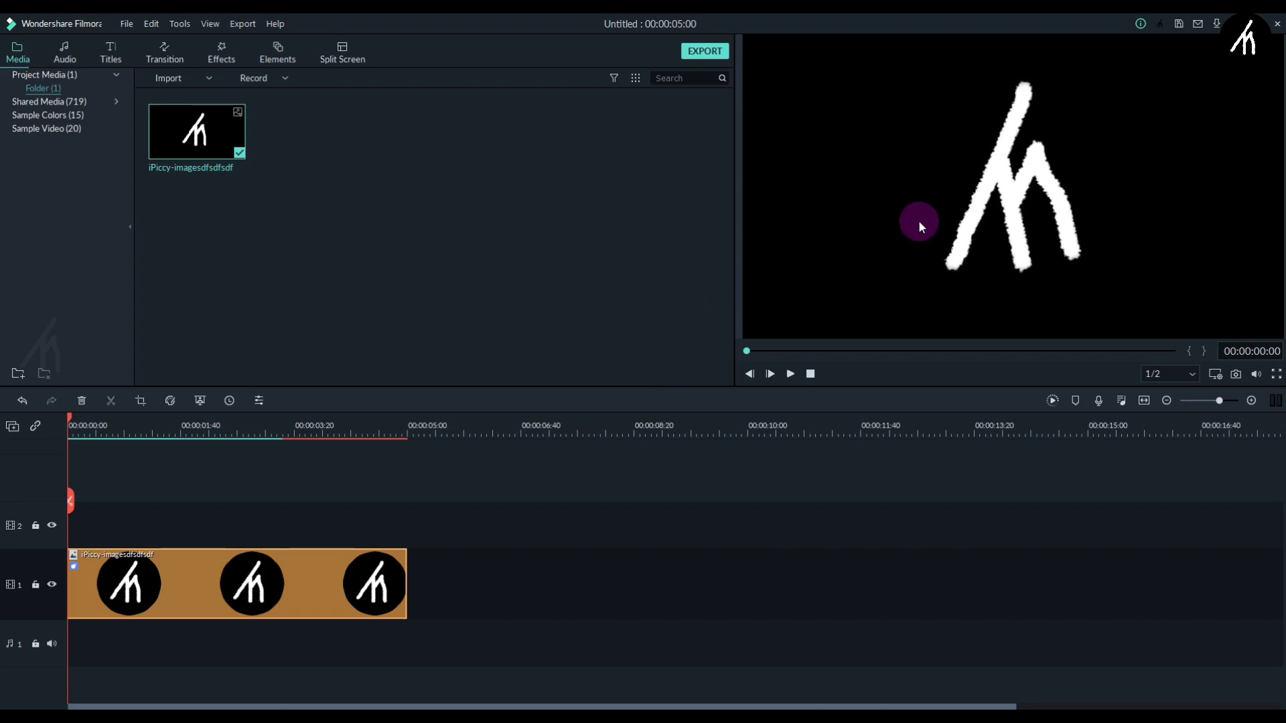
Export the clockwise spinning logo as the MP4 video My Video
{"action": "left_click", "coordinate": [945, 214]}
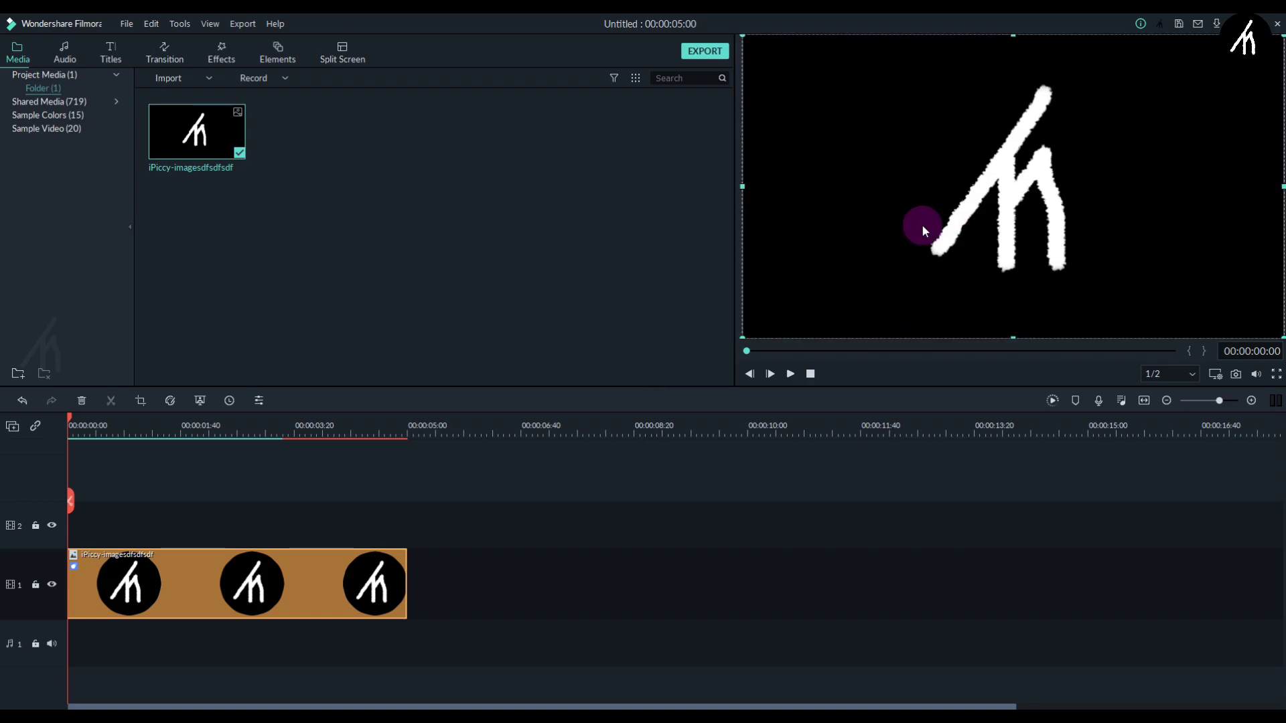
{"action": "left_click", "coordinate": [710, 52]}
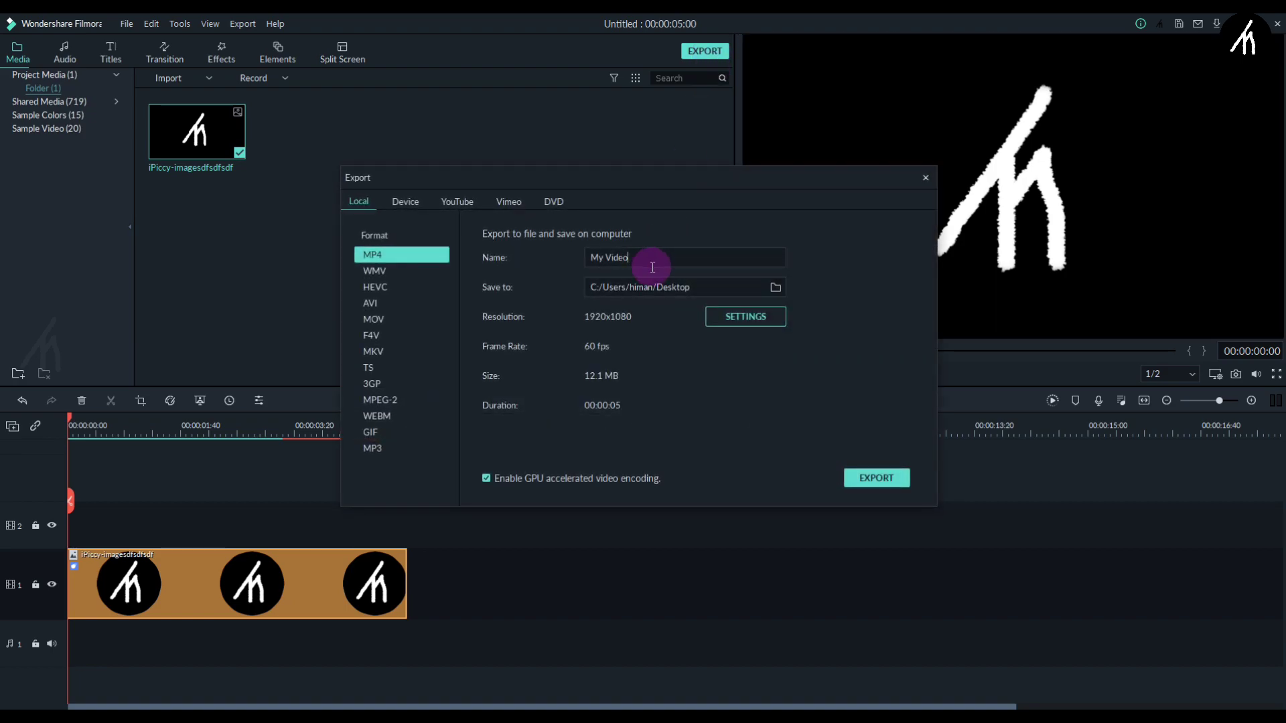
{"action": "left_click", "coordinate": [874, 477]}
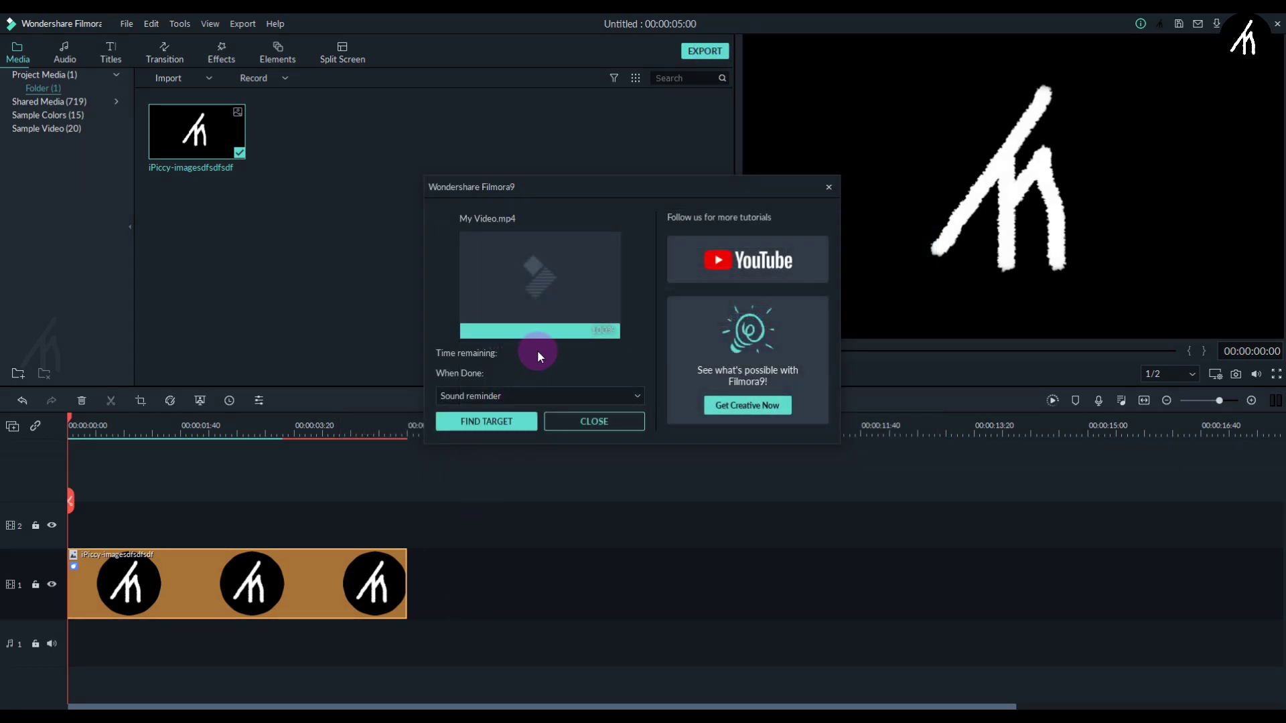
Apply Counter clockwise rotate to the logo clip and export it as My Video1
{"action": "left_click", "coordinate": [597, 424]}
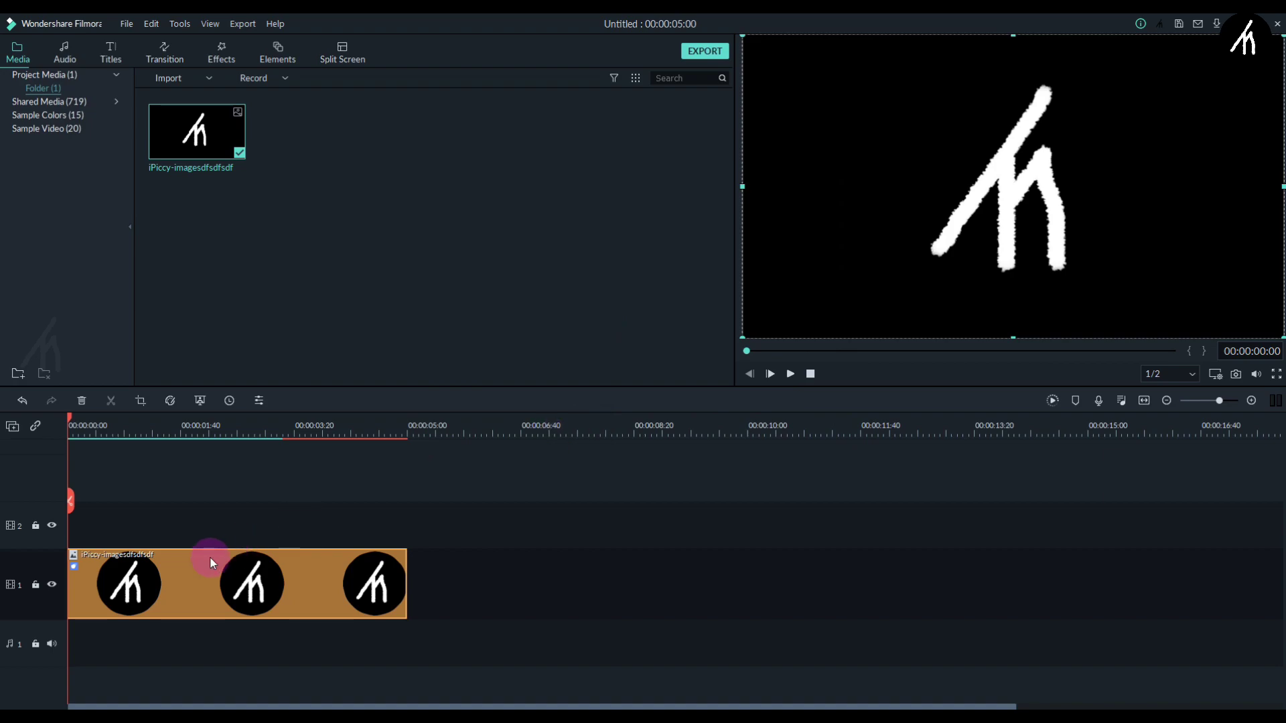
{"action": "double_click", "coordinate": [192, 584]}
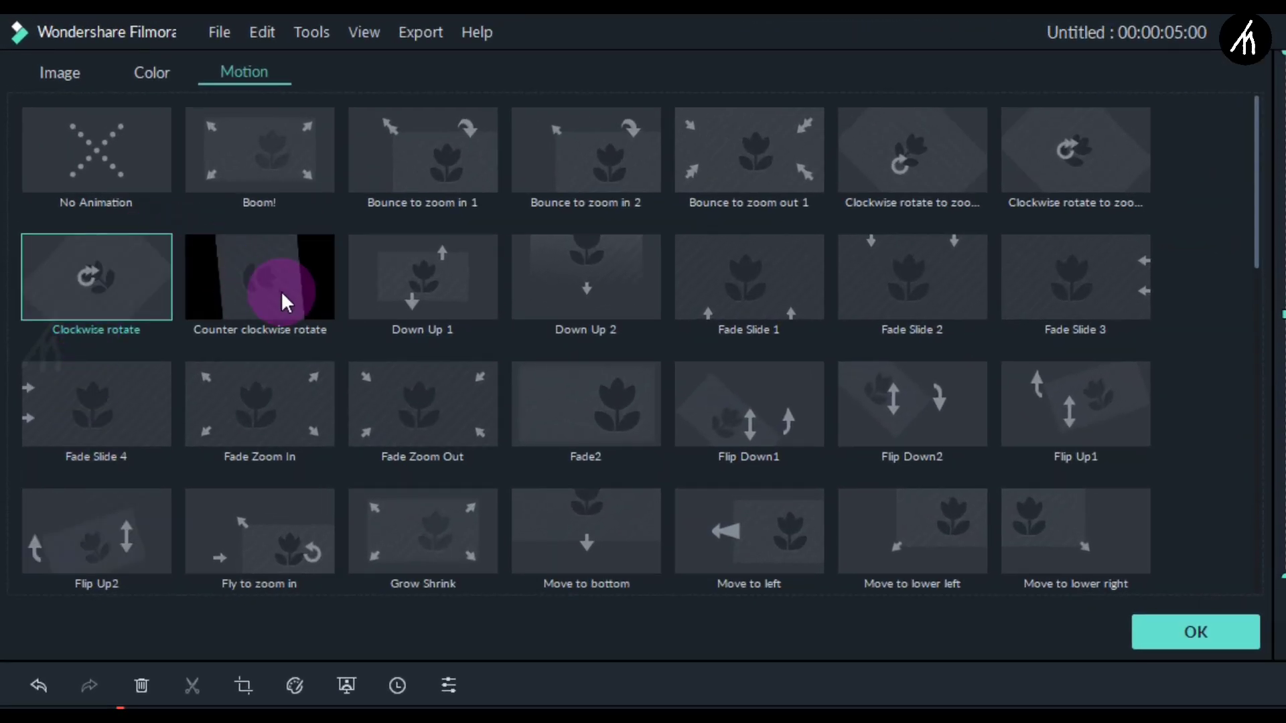
{"action": "left_click", "coordinate": [282, 293]}
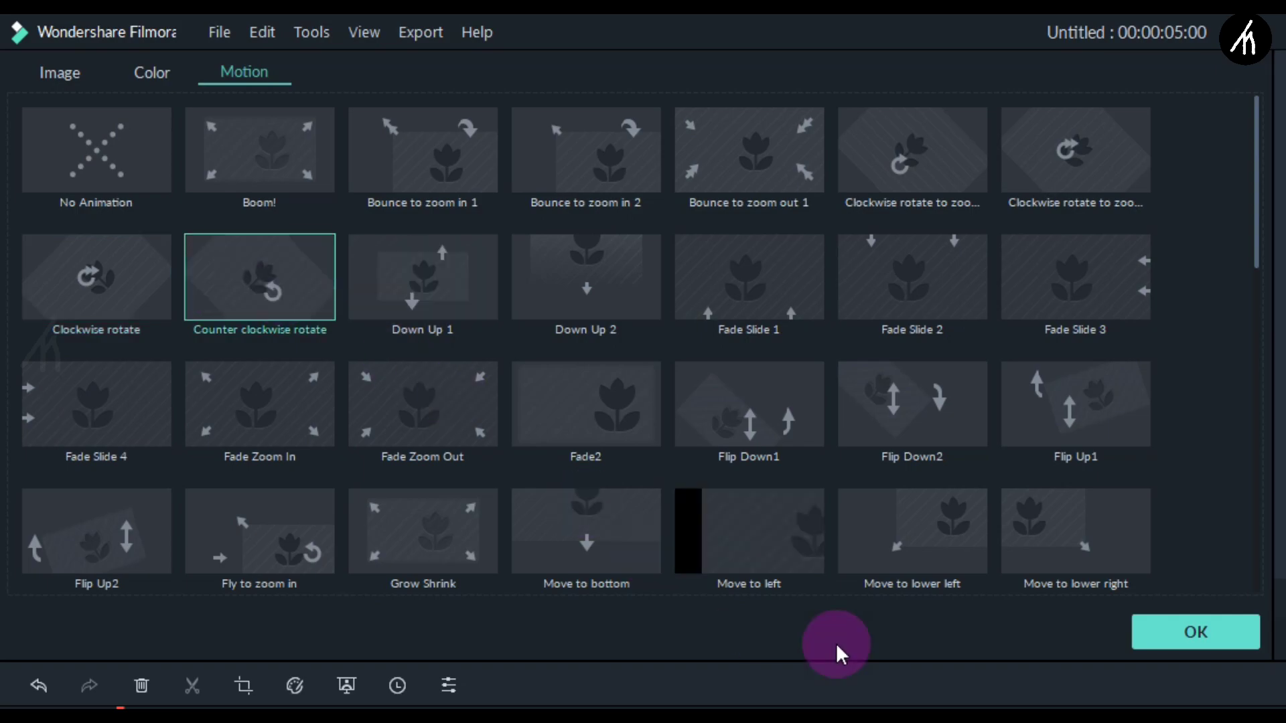
{"action": "left_click", "coordinate": [1156, 639]}
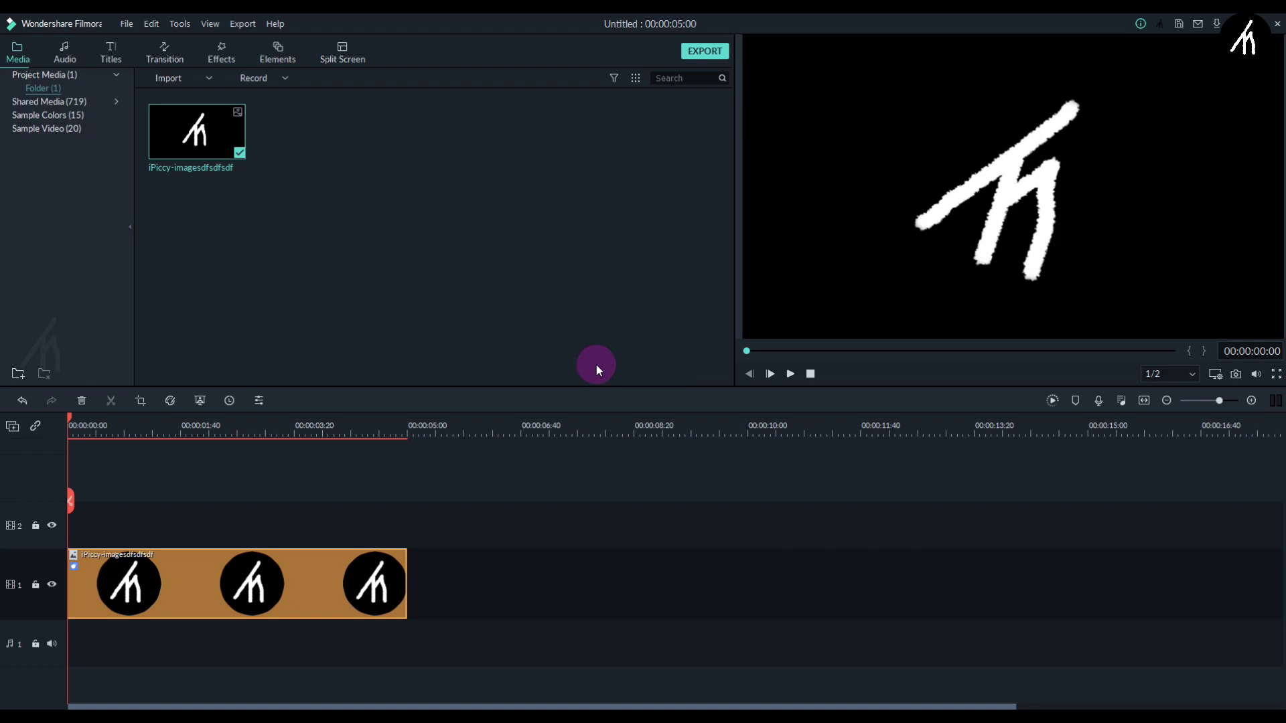
{"action": "left_click", "coordinate": [704, 51]}
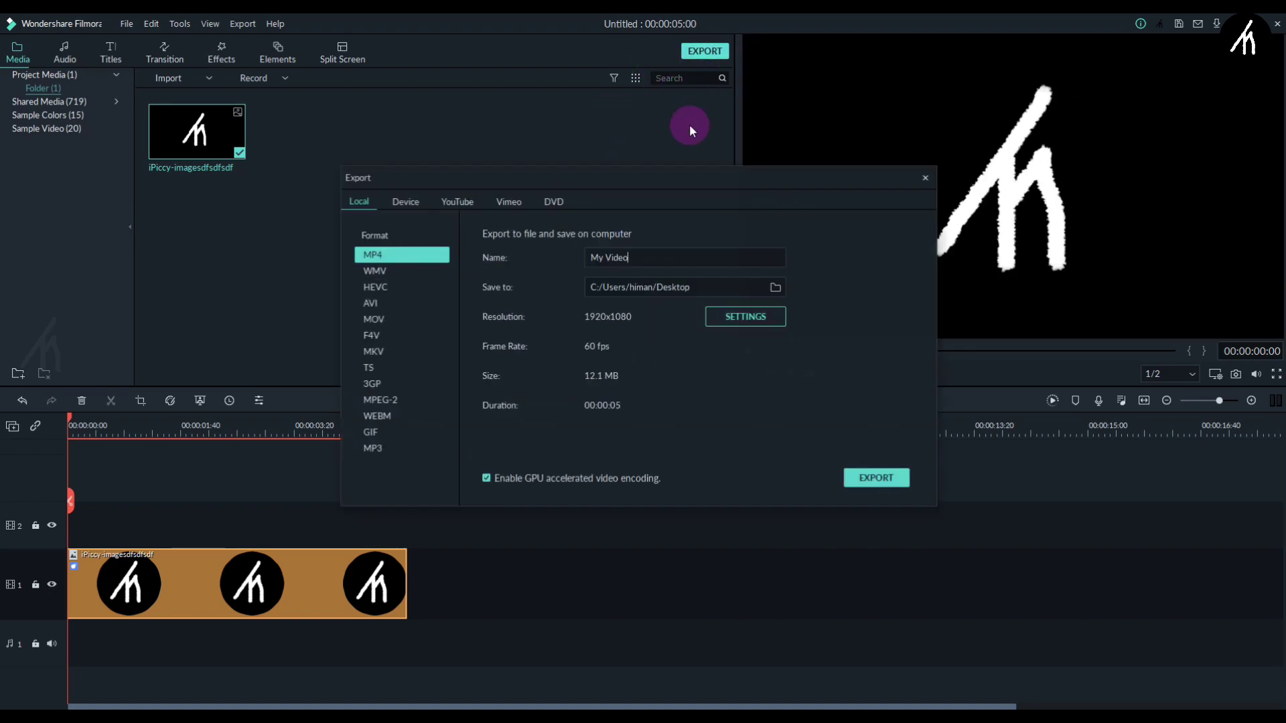
{"action": "left_click", "coordinate": [867, 483]}
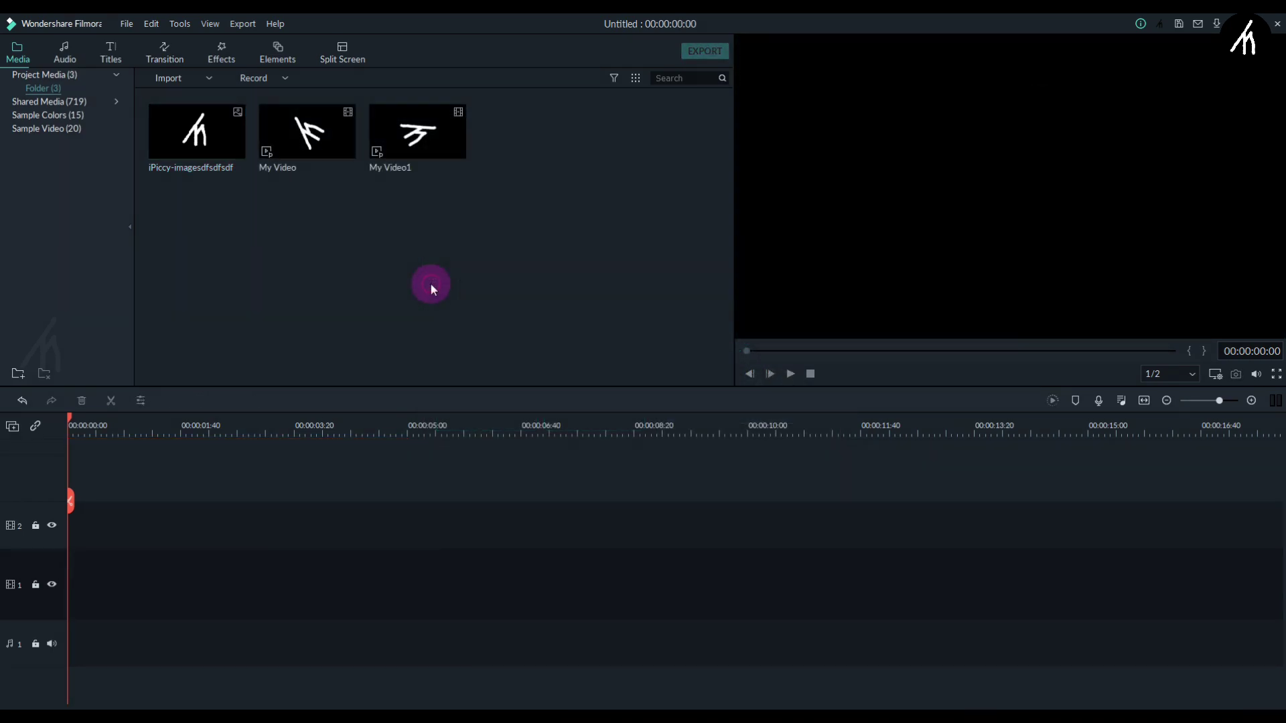
Preview the exported My Video and My Video1 clips
{"action": "left_click_drag", "start_coordinate": [429, 282], "coordinate": [295, 136]}
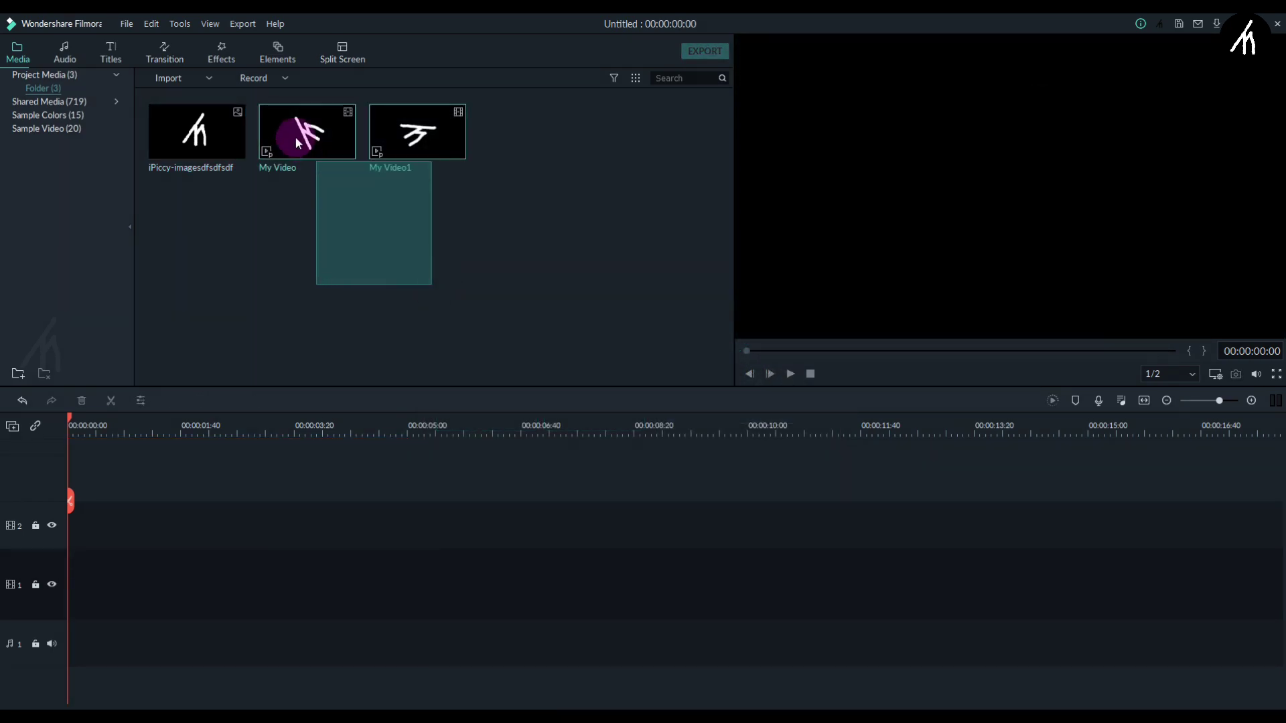
{"action": "double_click", "coordinate": [322, 152]}
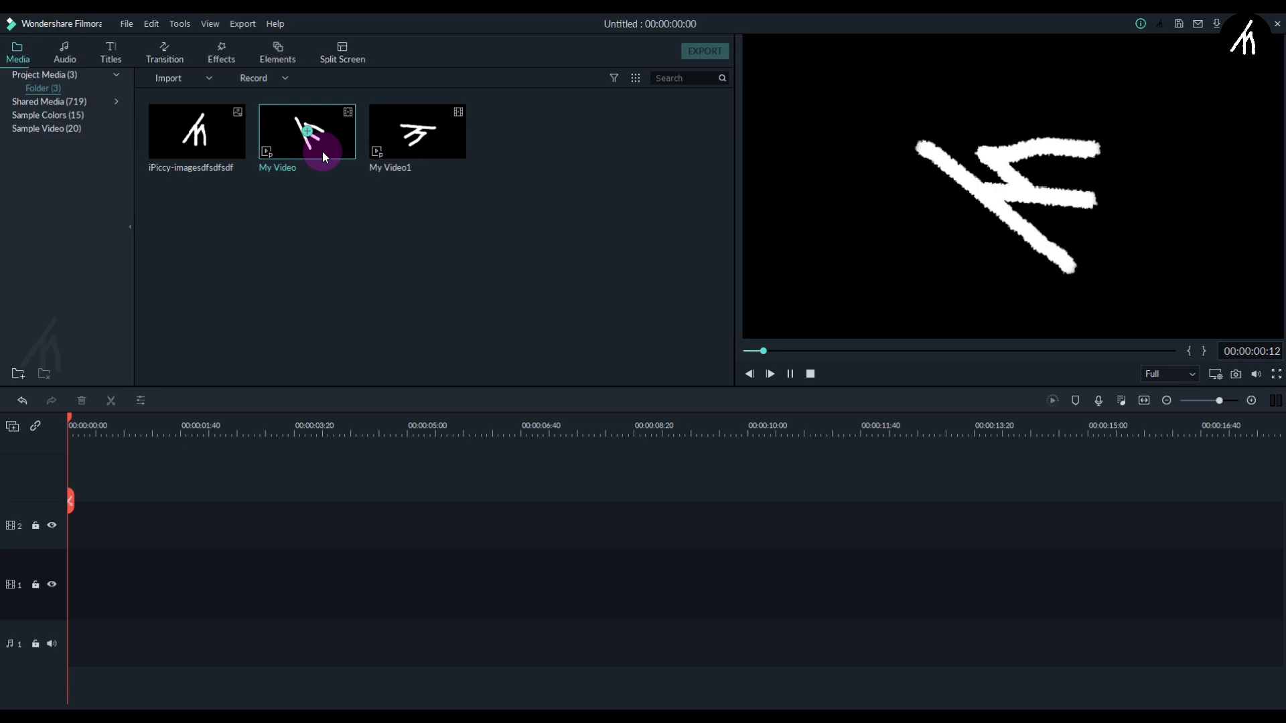
{"action": "double_click", "coordinate": [447, 140]}
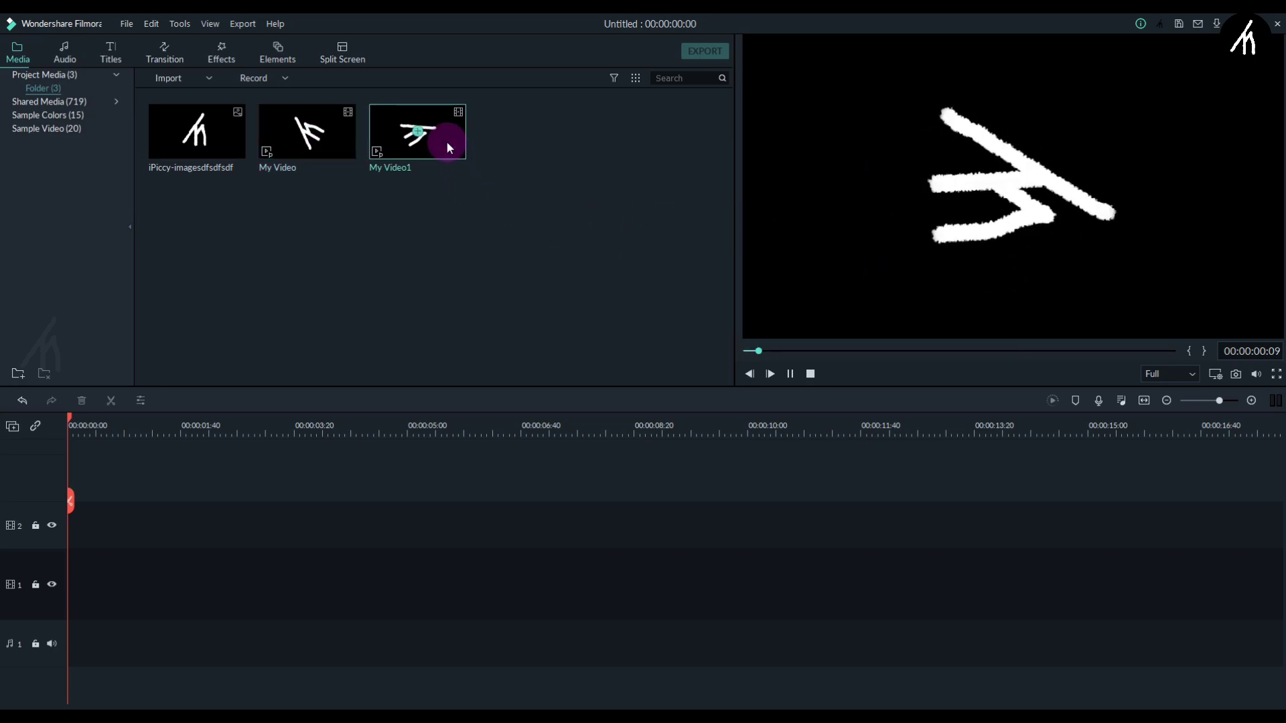
Place My Video on video track 1 with My Video1 right after it
{"action": "left_click", "coordinate": [416, 215]}
{"action": "left_click", "coordinate": [335, 137]}
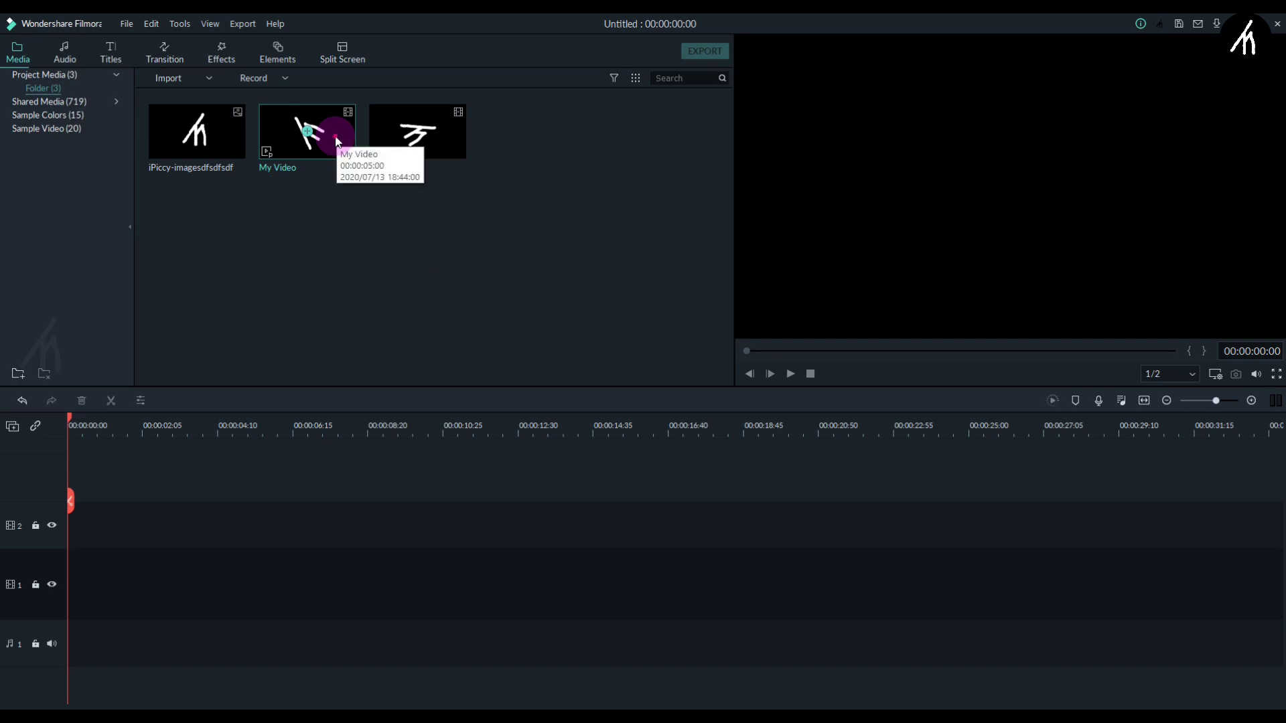
{"action": "left_click_drag", "start_coordinate": [335, 137], "coordinate": [60, 568]}
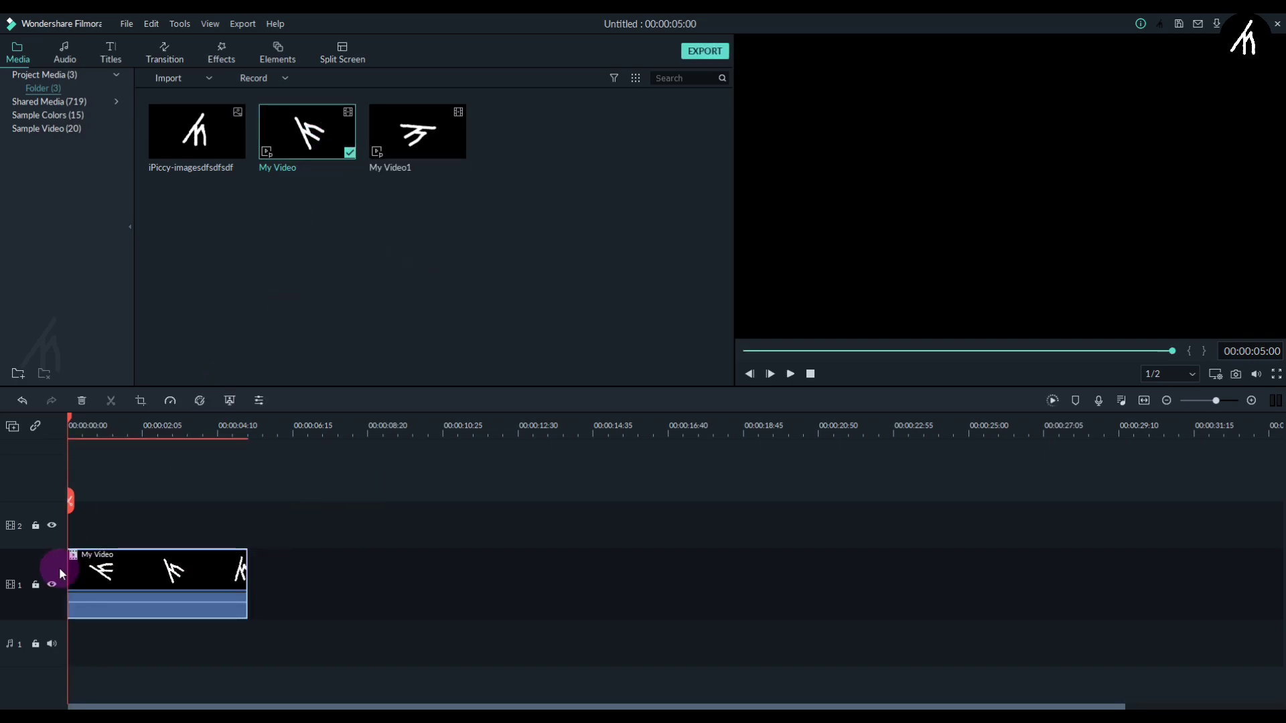
{"action": "left_click_drag", "start_coordinate": [441, 132], "coordinate": [254, 554]}
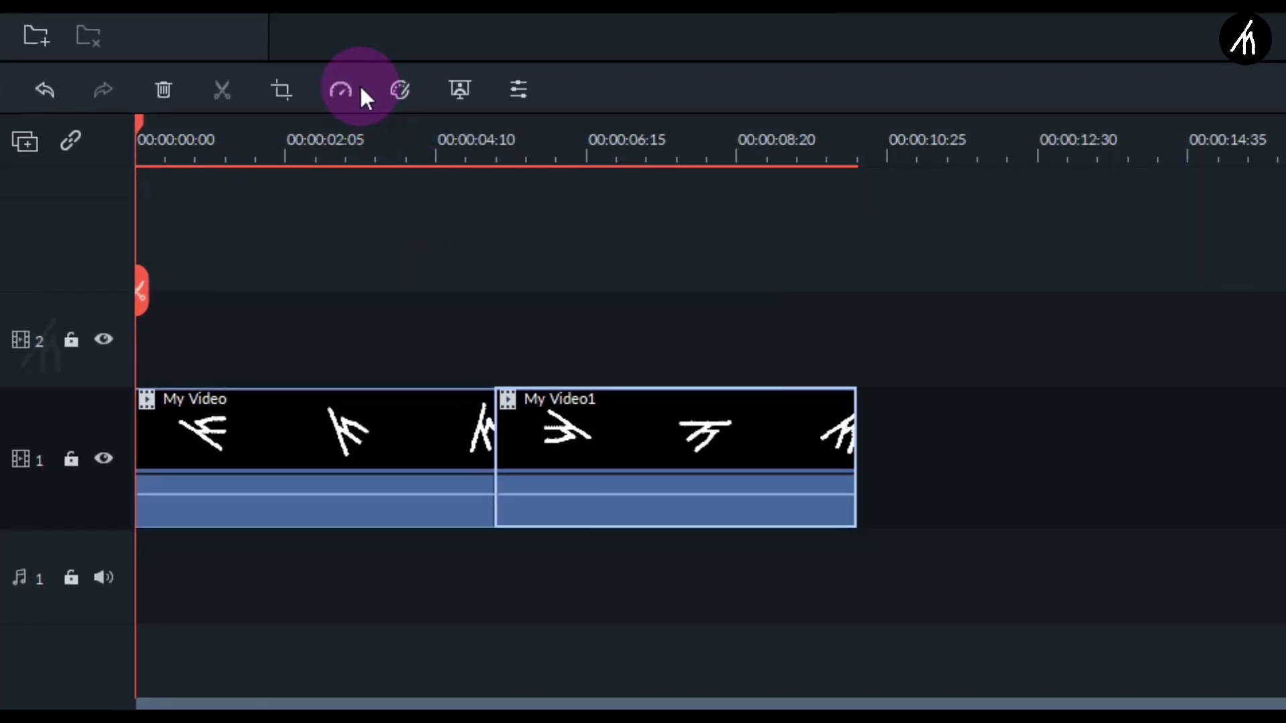
Set My Video1 to Reverse, then play the sequence from about 00:00:03:20
{"action": "left_click", "coordinate": [343, 92]}
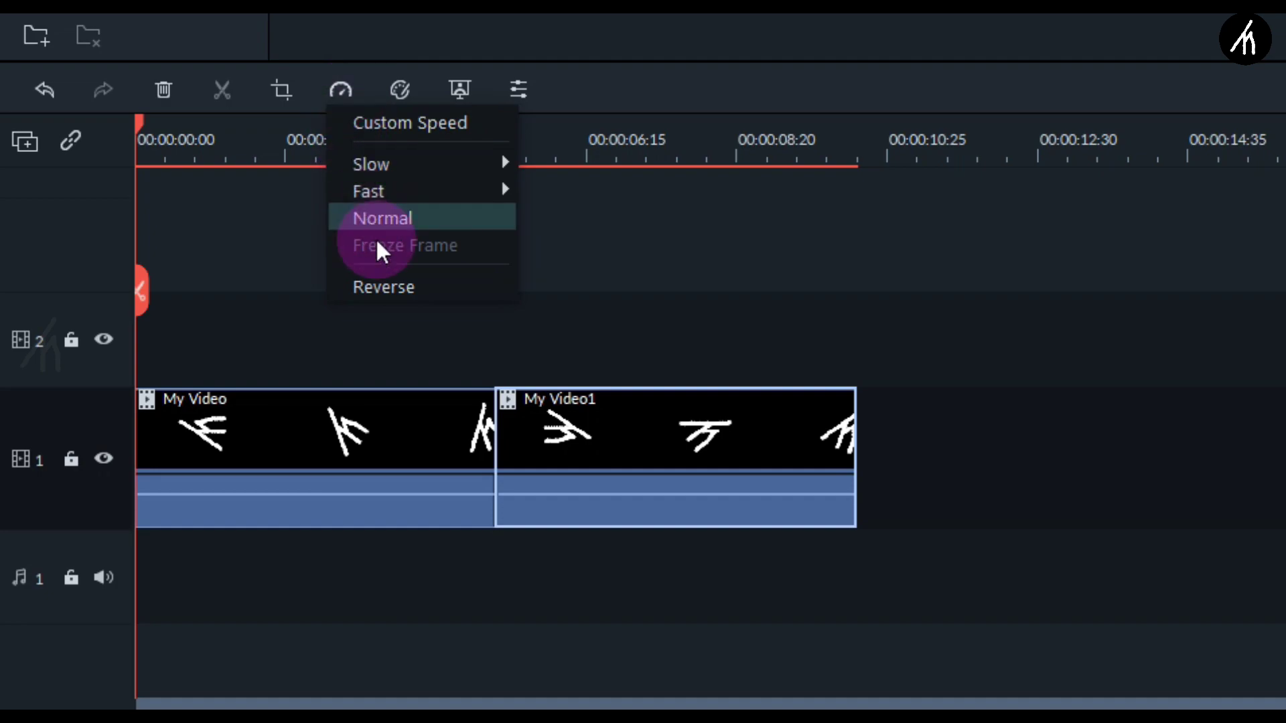
{"action": "left_click", "coordinate": [398, 289]}
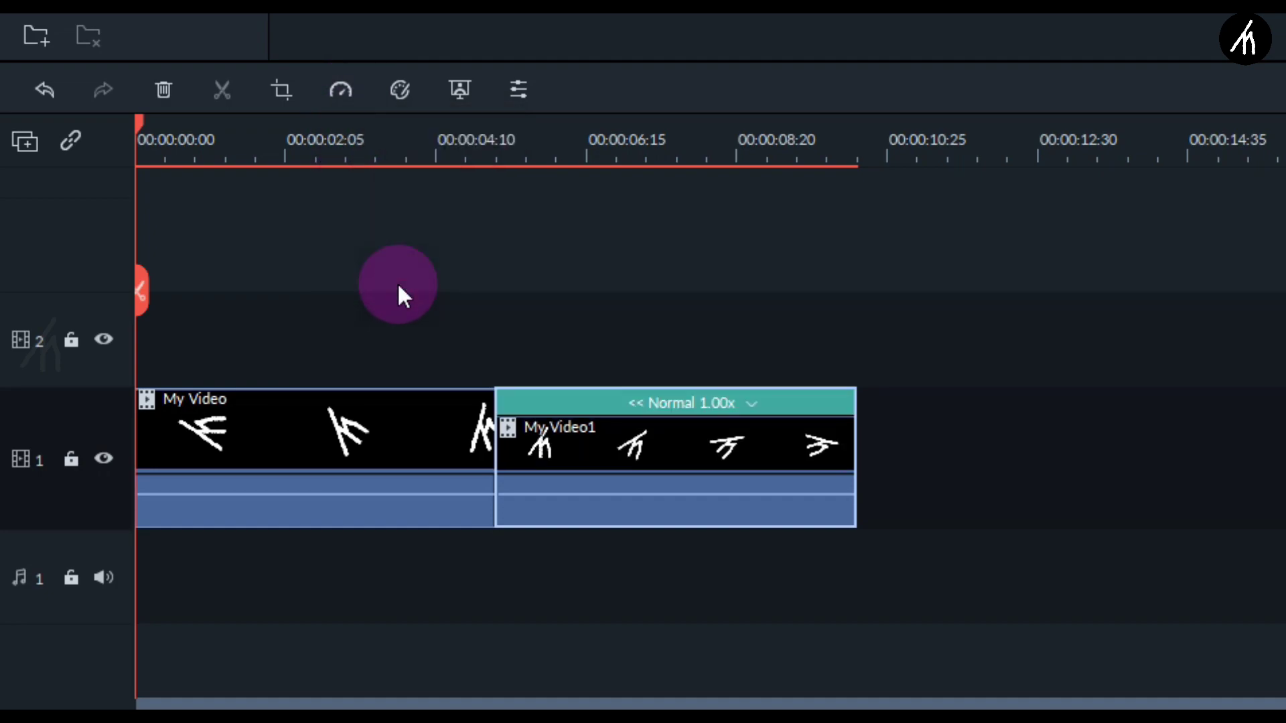
{"action": "left_click", "coordinate": [420, 139]}
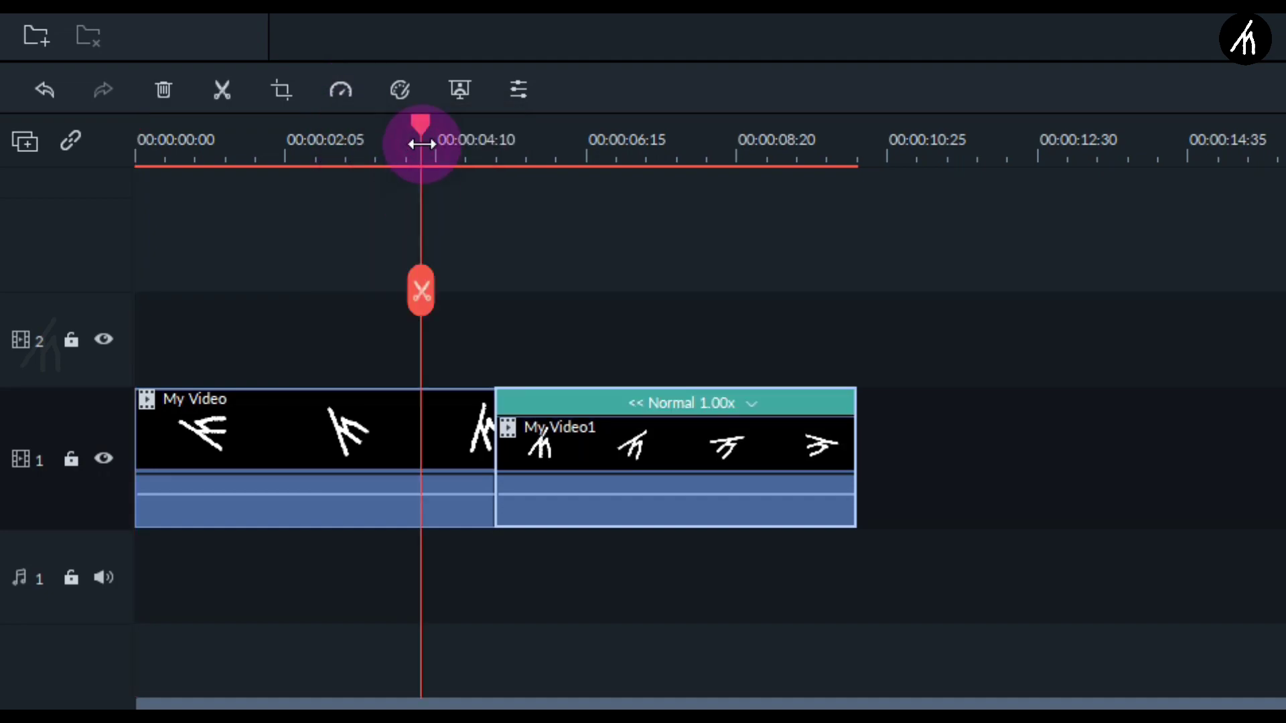
{"action": "left_click", "coordinate": [570, 255]}
{"action": "key", "text": "space"}
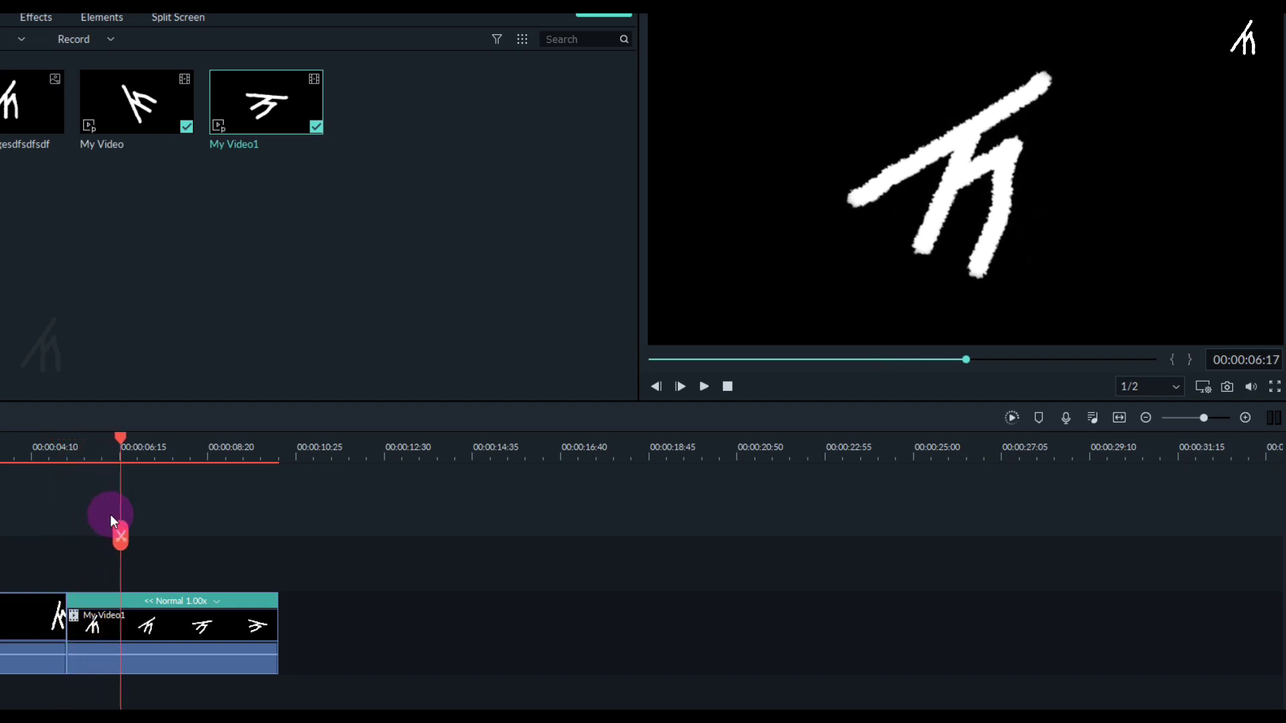
Stop playback, add another My Video after My Video1, and move the playhead to its start
{"action": "key", "text": "space"}
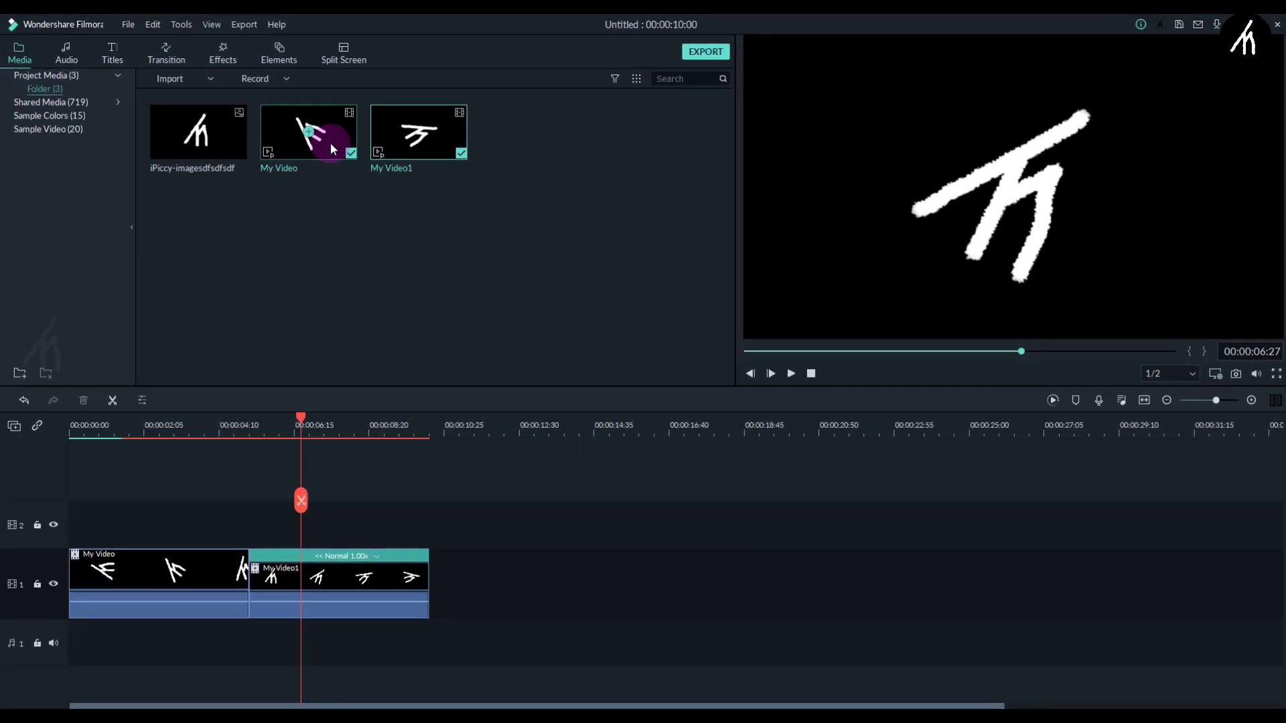
{"action": "left_click_drag", "start_coordinate": [287, 136], "coordinate": [433, 559]}
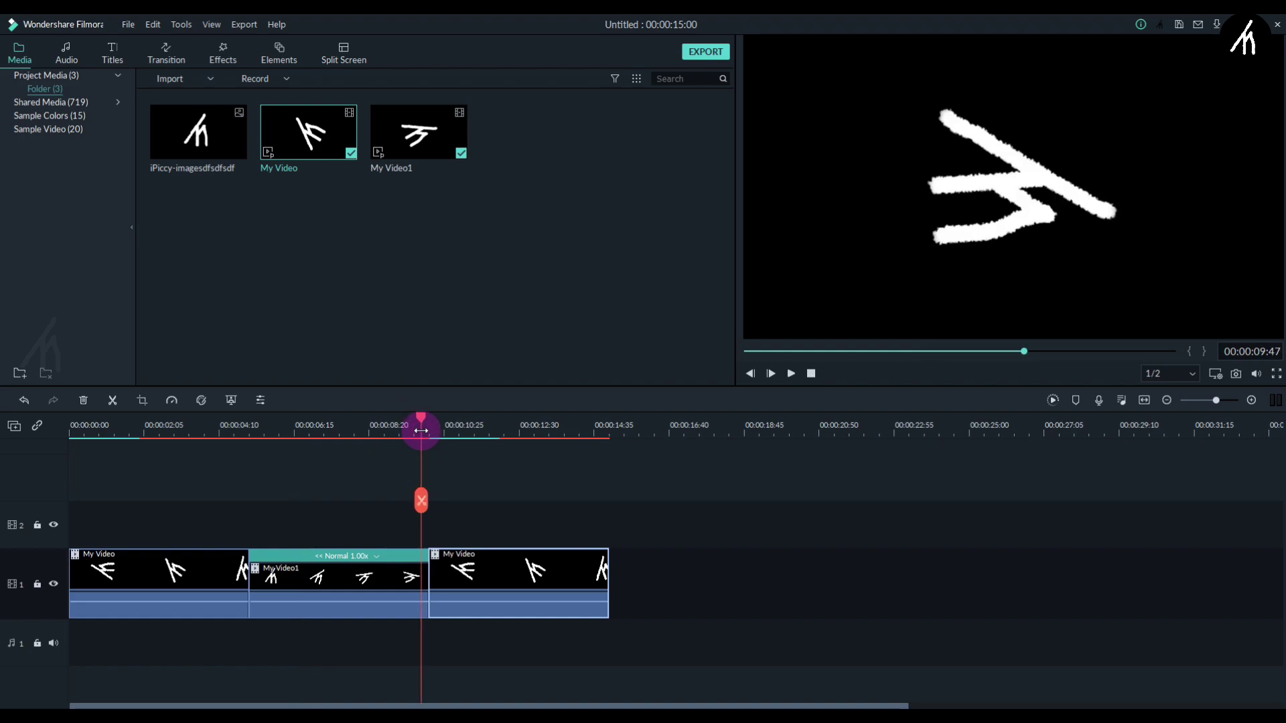
{"action": "left_click_drag", "start_coordinate": [421, 428], "coordinate": [422, 430]}
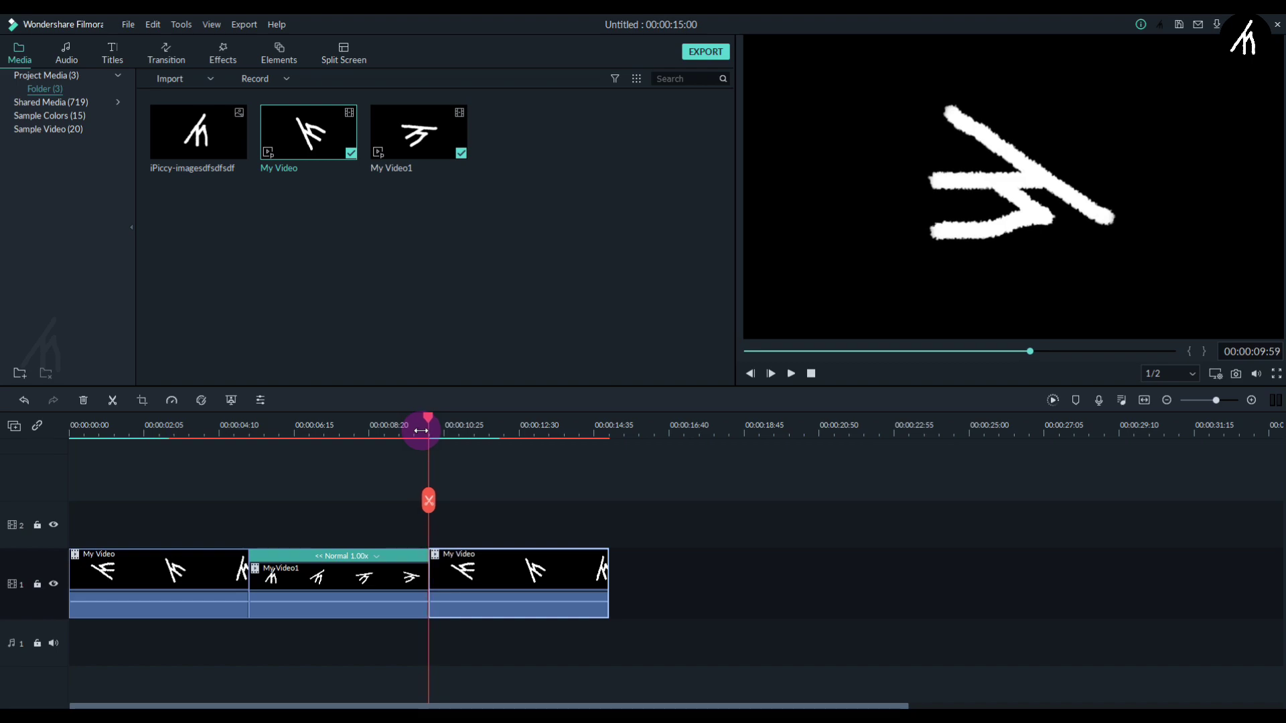
{"action": "left_click_drag", "start_coordinate": [421, 429], "coordinate": [432, 467]}
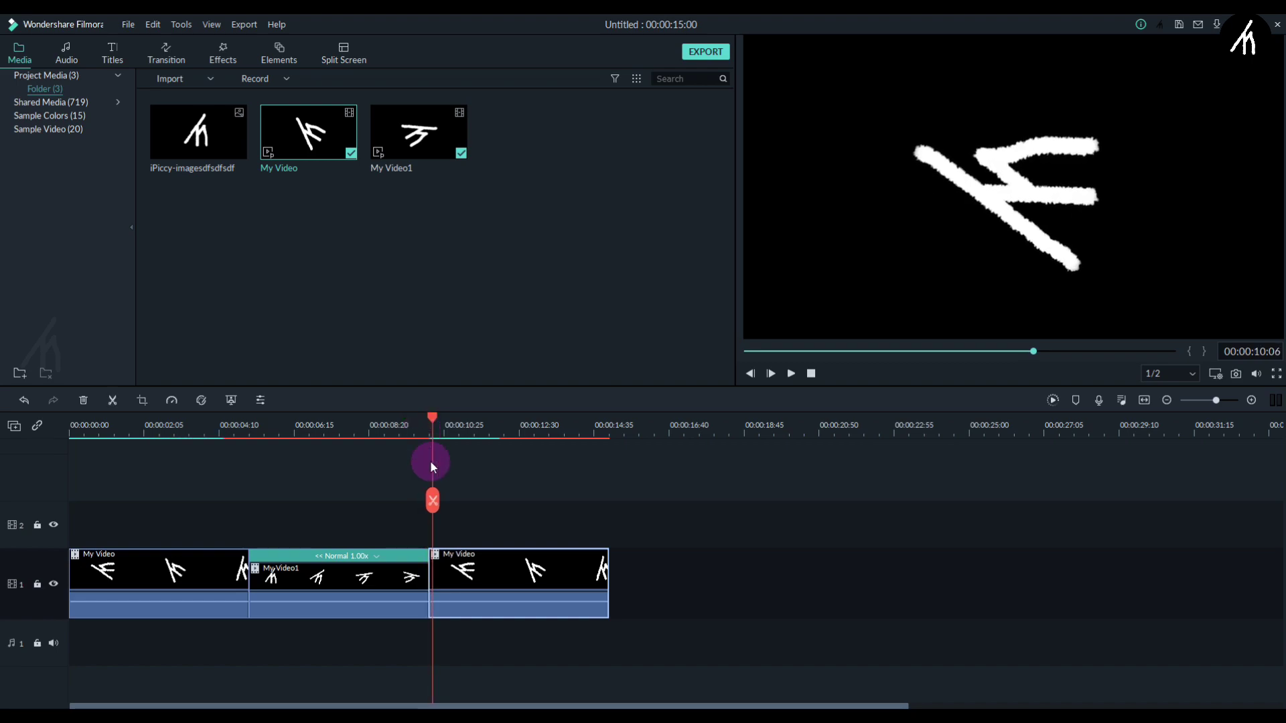
Apply Flip horizontal and Flip vertical to the repeated My Video clip
{"action": "double_click", "coordinate": [528, 591]}
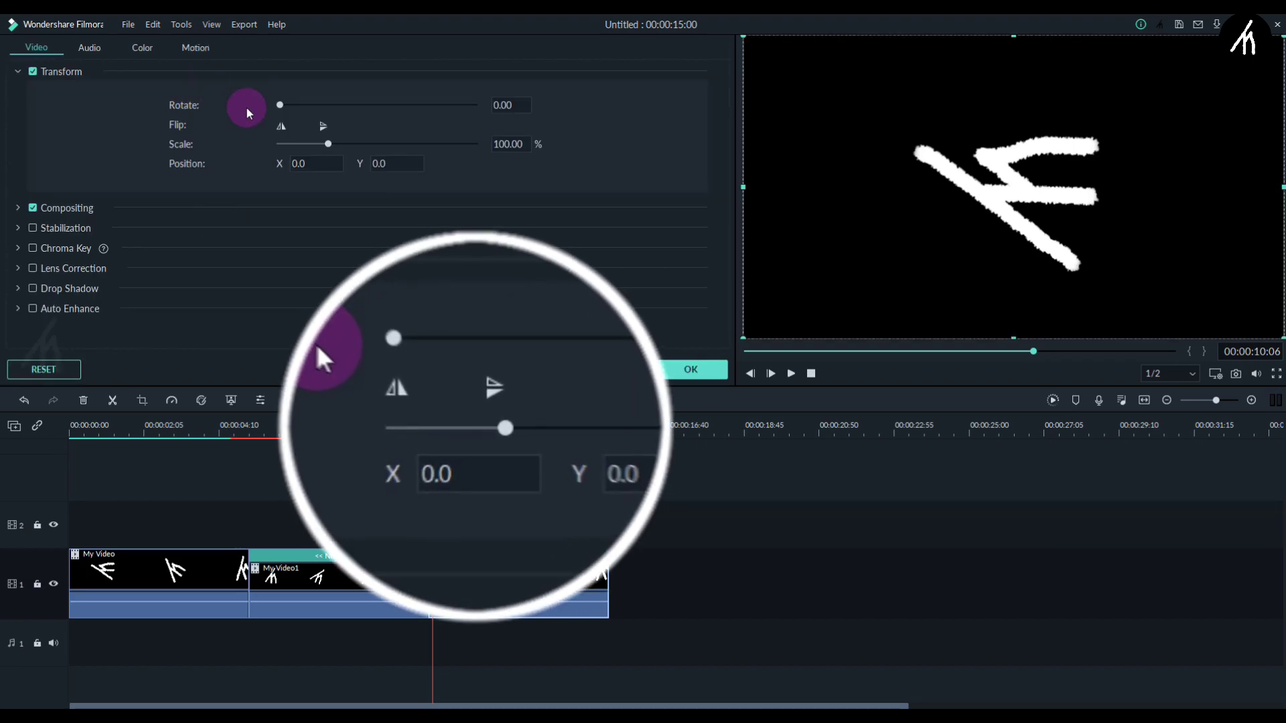
{"action": "left_click", "coordinate": [283, 128]}
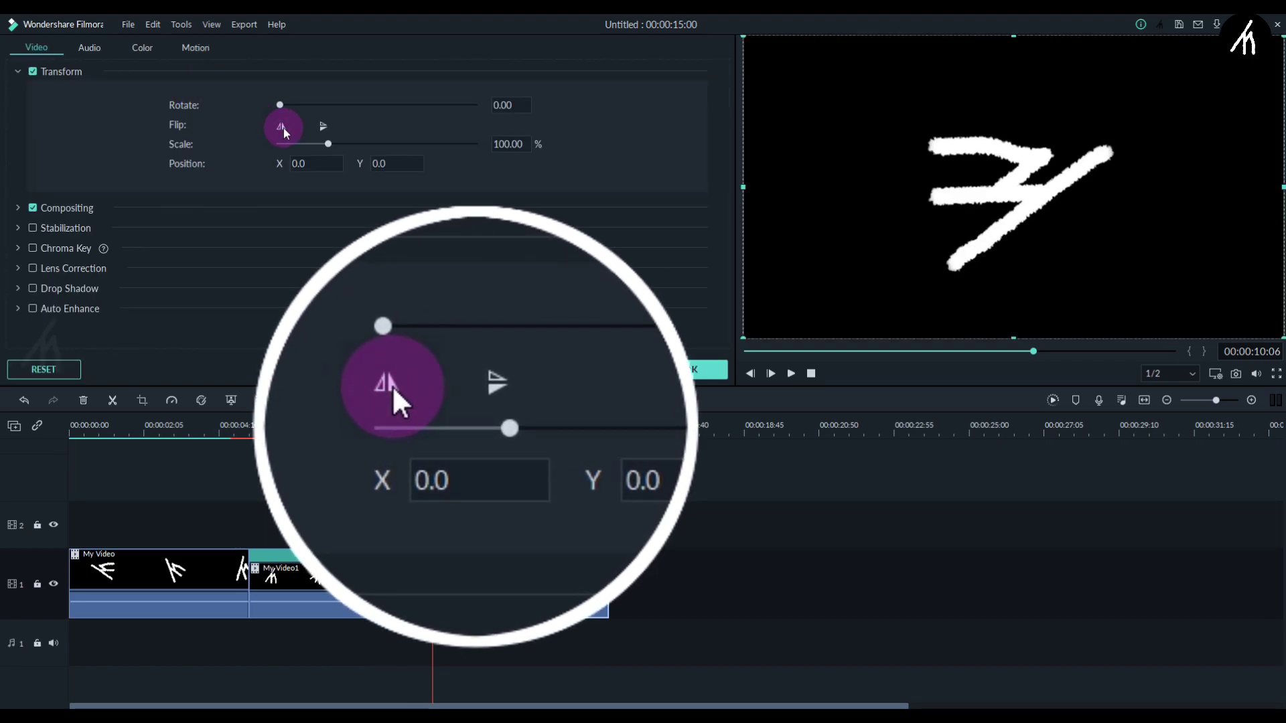
{"action": "left_click", "coordinate": [322, 128]}
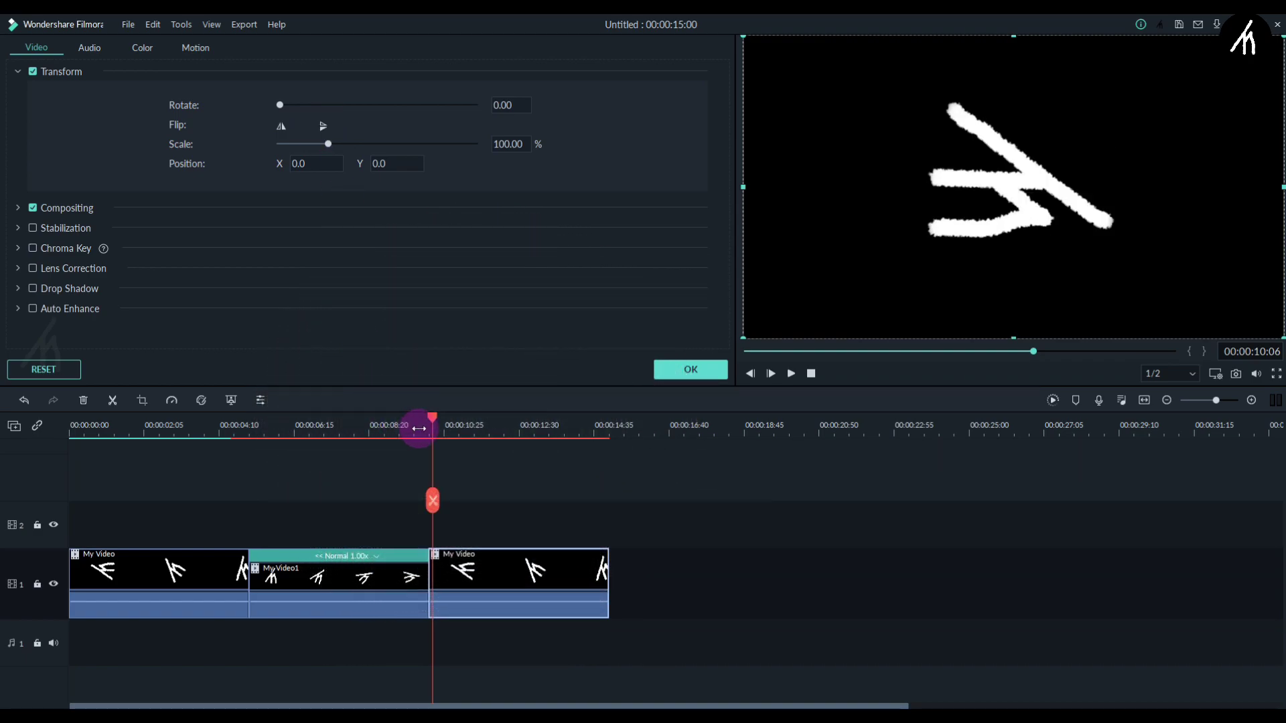
{"action": "left_click_drag", "start_coordinate": [419, 428], "coordinate": [420, 428]}
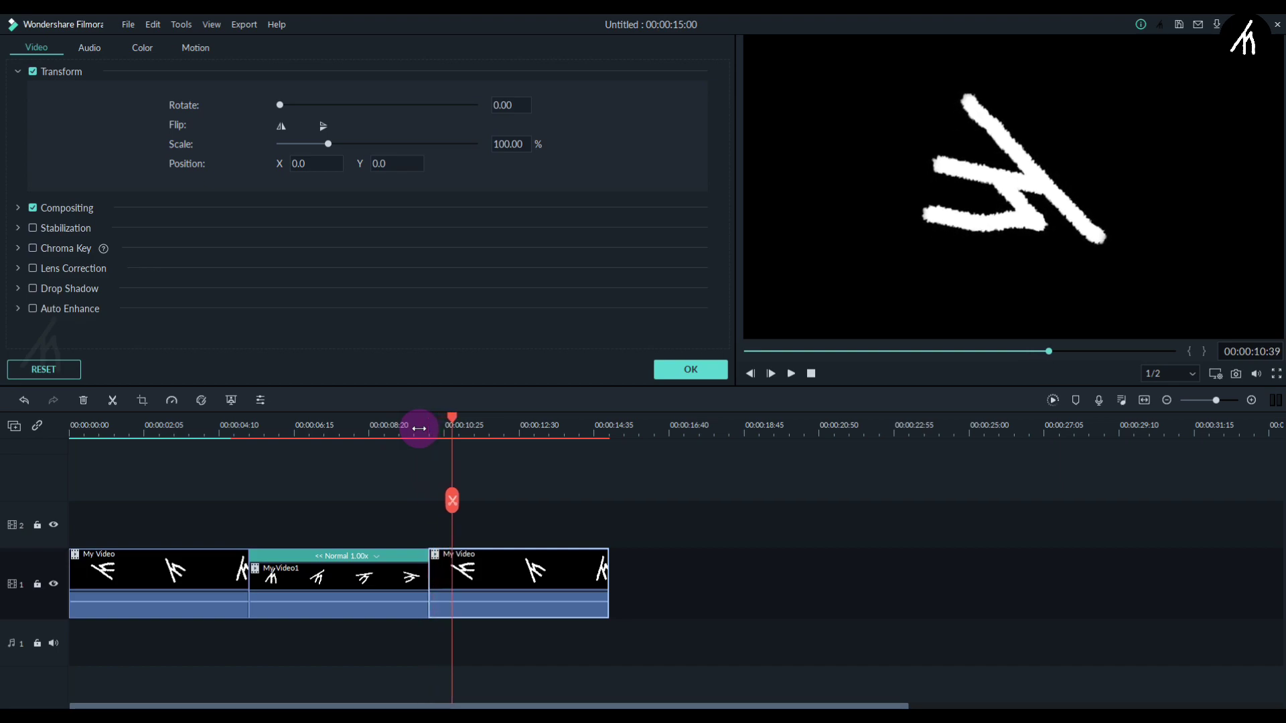
{"action": "left_click", "coordinate": [690, 371]}
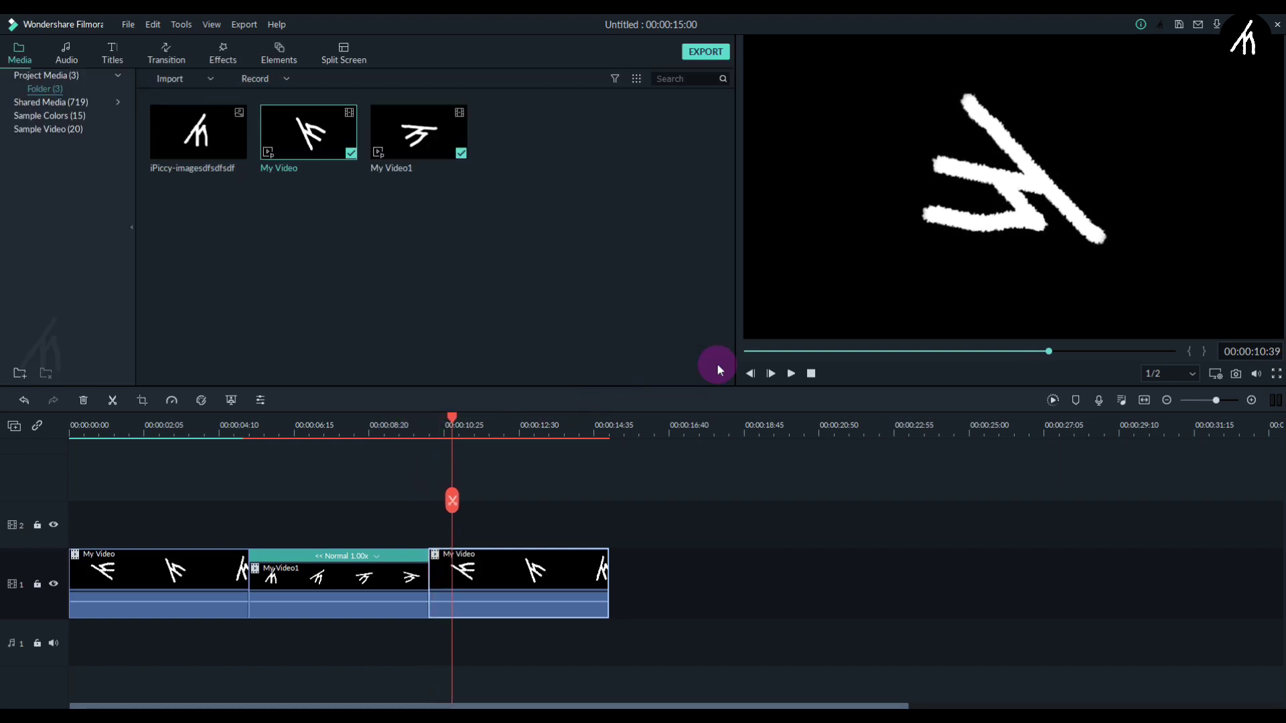
Copy My Video1 and paste it at the end of the track, after the repeated My Video
{"action": "right_click", "coordinate": [367, 593]}
{"action": "left_click", "coordinate": [407, 193]}
{"action": "left_click", "coordinate": [637, 431]}
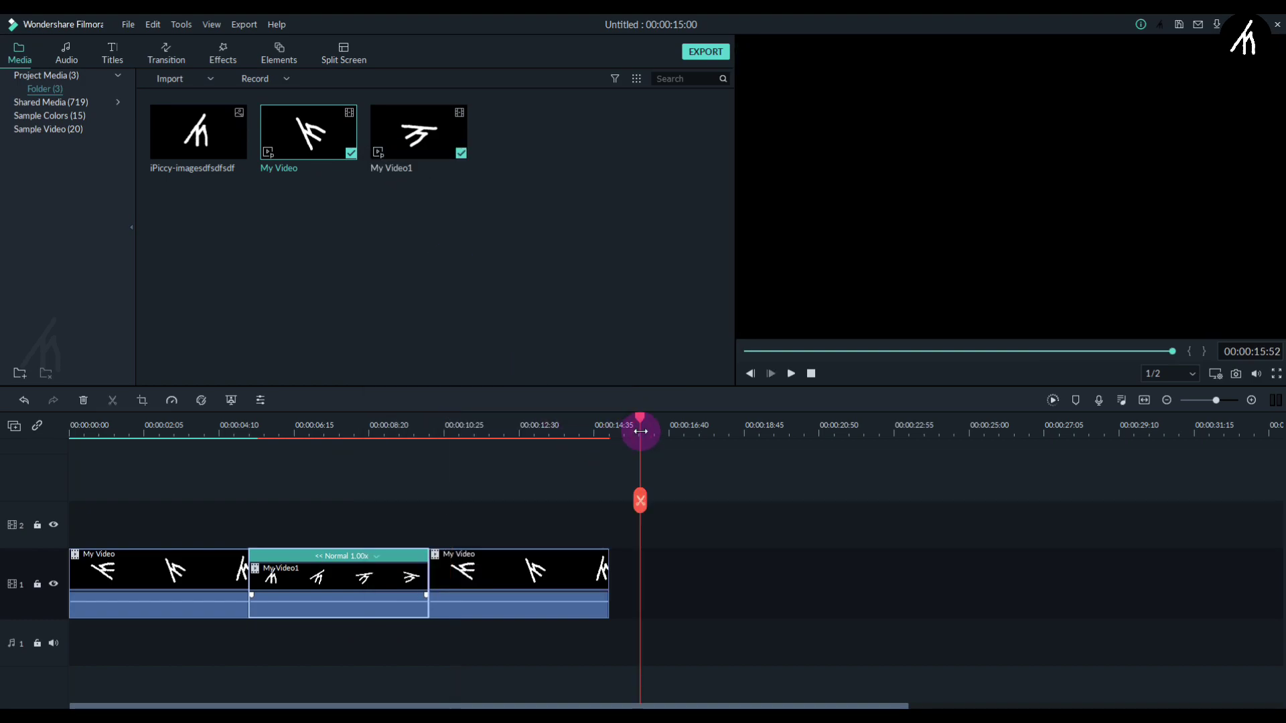
{"action": "key", "text": "ctrl+v"}
{"action": "left_click_drag", "start_coordinate": [680, 588], "coordinate": [653, 591]}
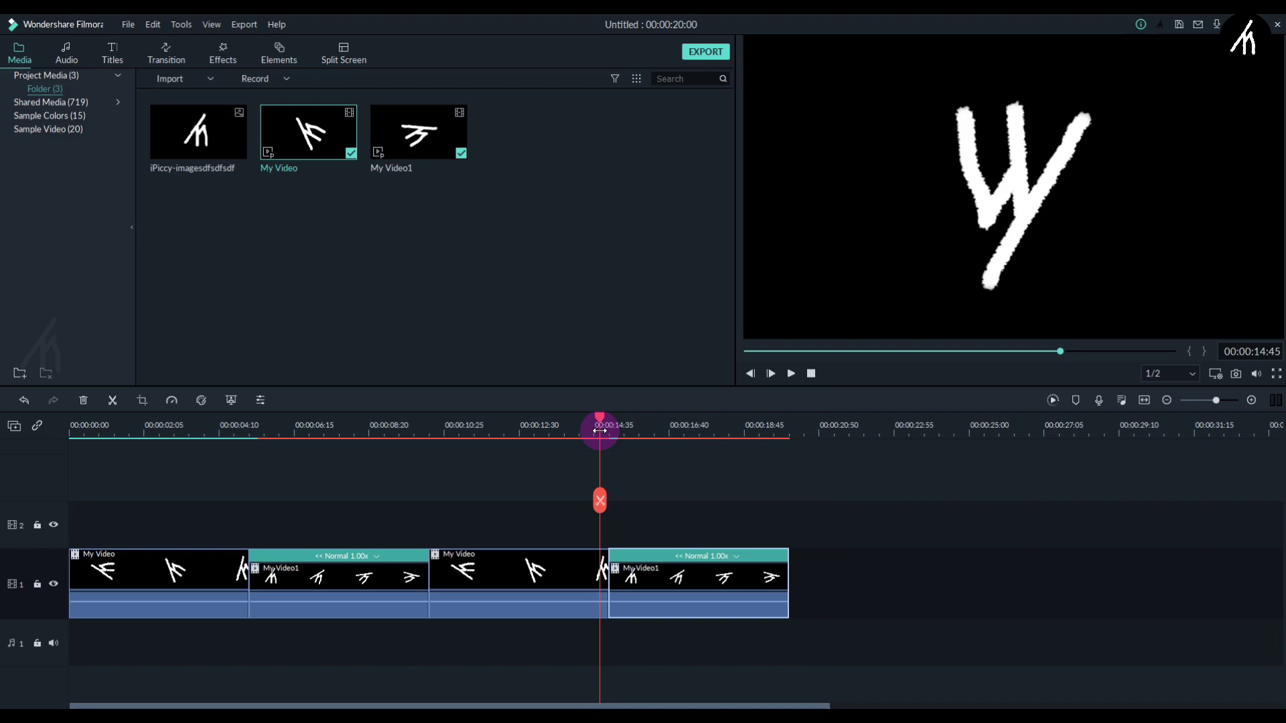
{"action": "key", "text": "Right"}
{"action": "key", "text": "Right"}
{"action": "key", "text": "Right"}
{"action": "key", "text": "Right"}
{"action": "key", "text": "Right"}
{"action": "key", "text": "Right"}
{"action": "key", "text": "Right"}
{"action": "key", "text": "Right"}
{"action": "key", "text": "Right"}
{"action": "key", "text": "Right"}
{"action": "key", "text": "Right"}
{"action": "key", "text": "Right"}
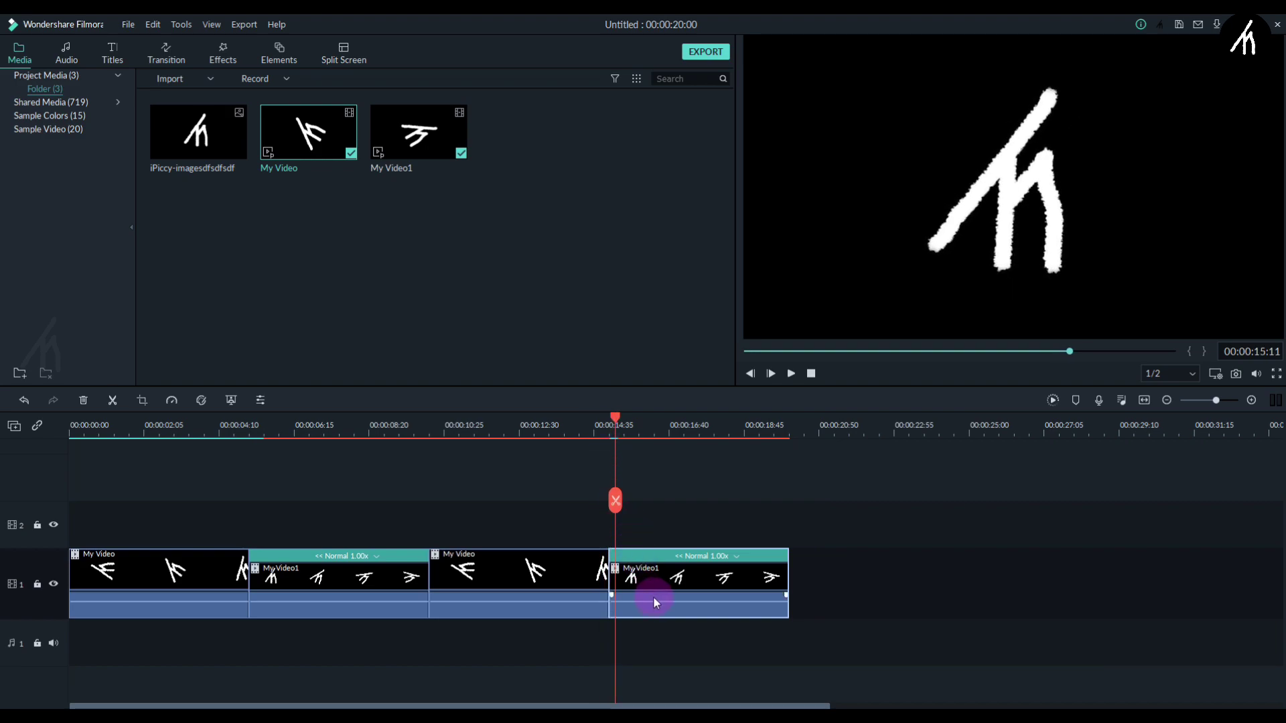
Apply Flip horizontal and Flip vertical to the pasted My Video1 copy
{"action": "double_click", "coordinate": [675, 585]}
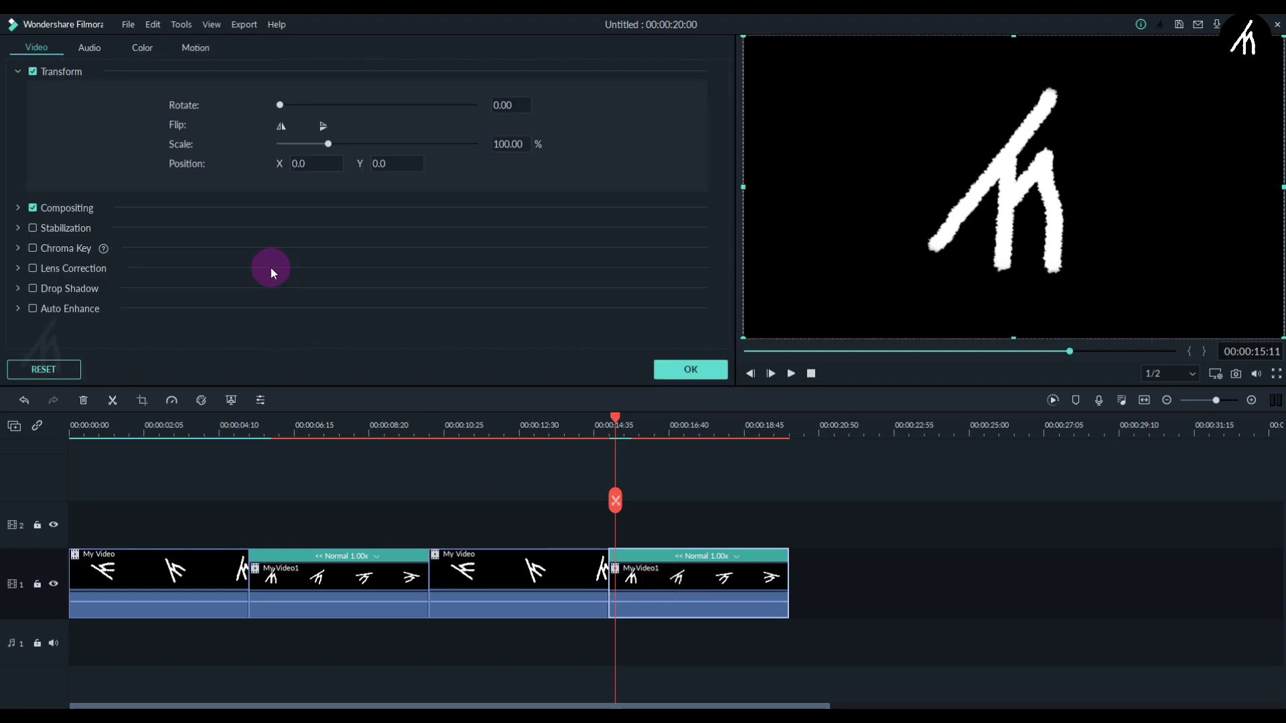
{"action": "left_click", "coordinate": [282, 130]}
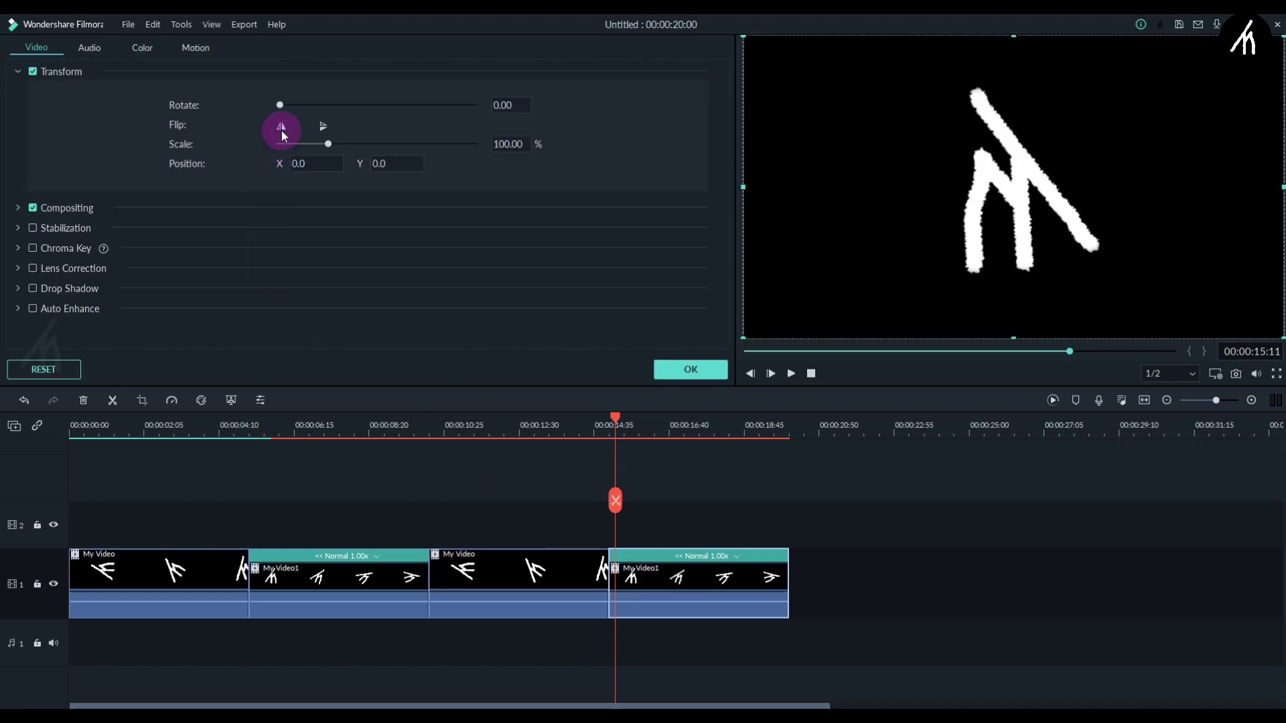
{"action": "left_click", "coordinate": [323, 126]}
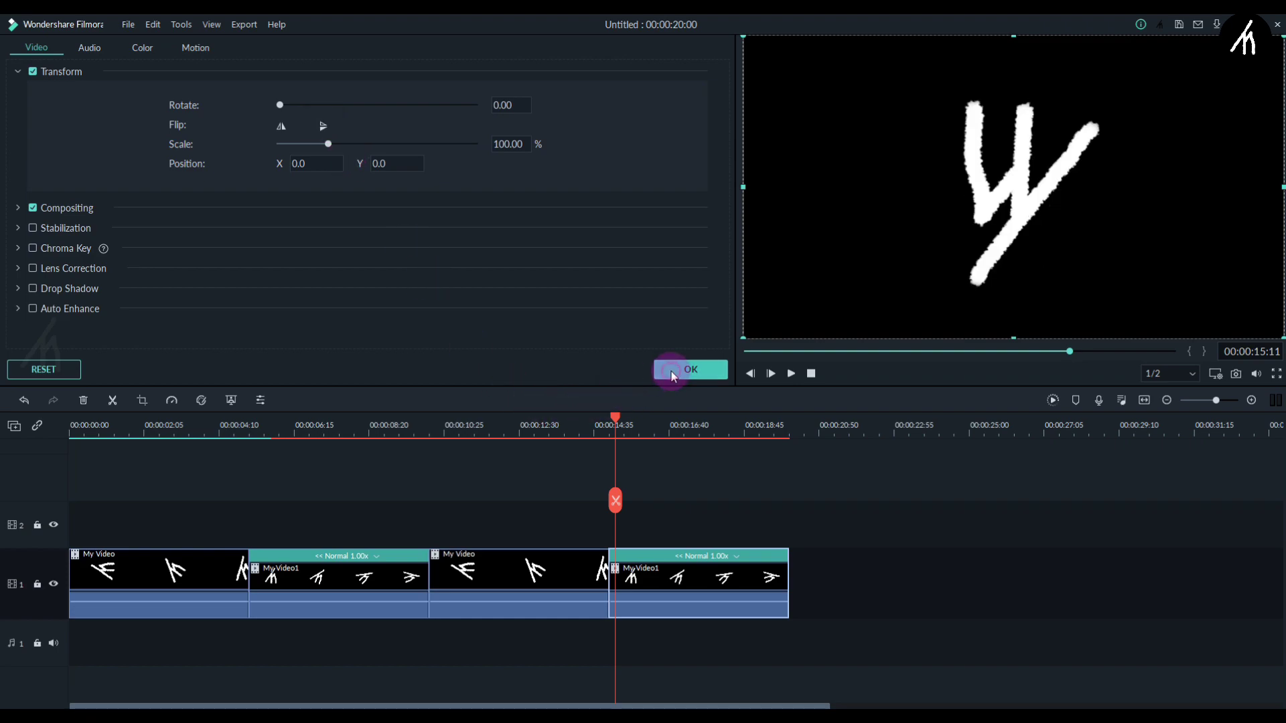
{"action": "left_click", "coordinate": [690, 371]}
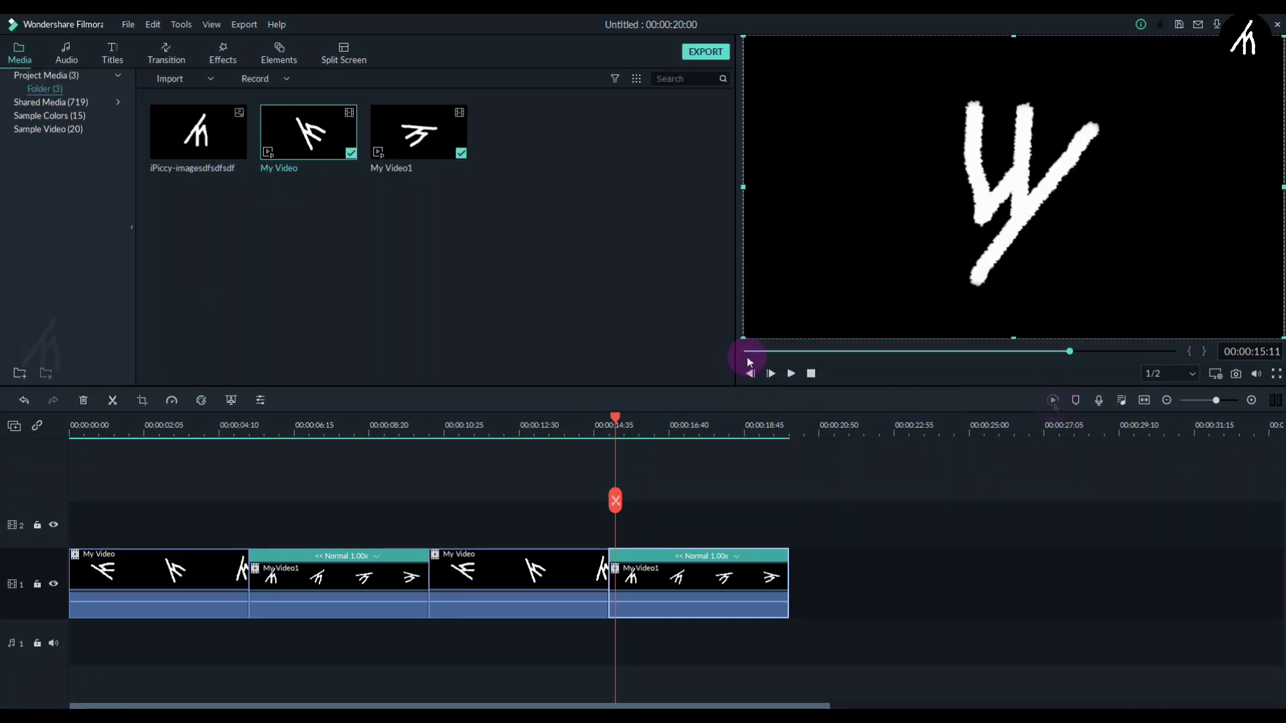
Play the spinning sequence from the beginning of the timeline
{"action": "left_click", "coordinate": [745, 352]}
{"action": "key", "text": "space"}
{"action": "scroll", "coordinate": [402, 436], "scroll_direction": "down", "scroll_amount": 2}
{"action": "scroll", "coordinate": [328, 443], "scroll_direction": "down", "scroll_amount": 2}
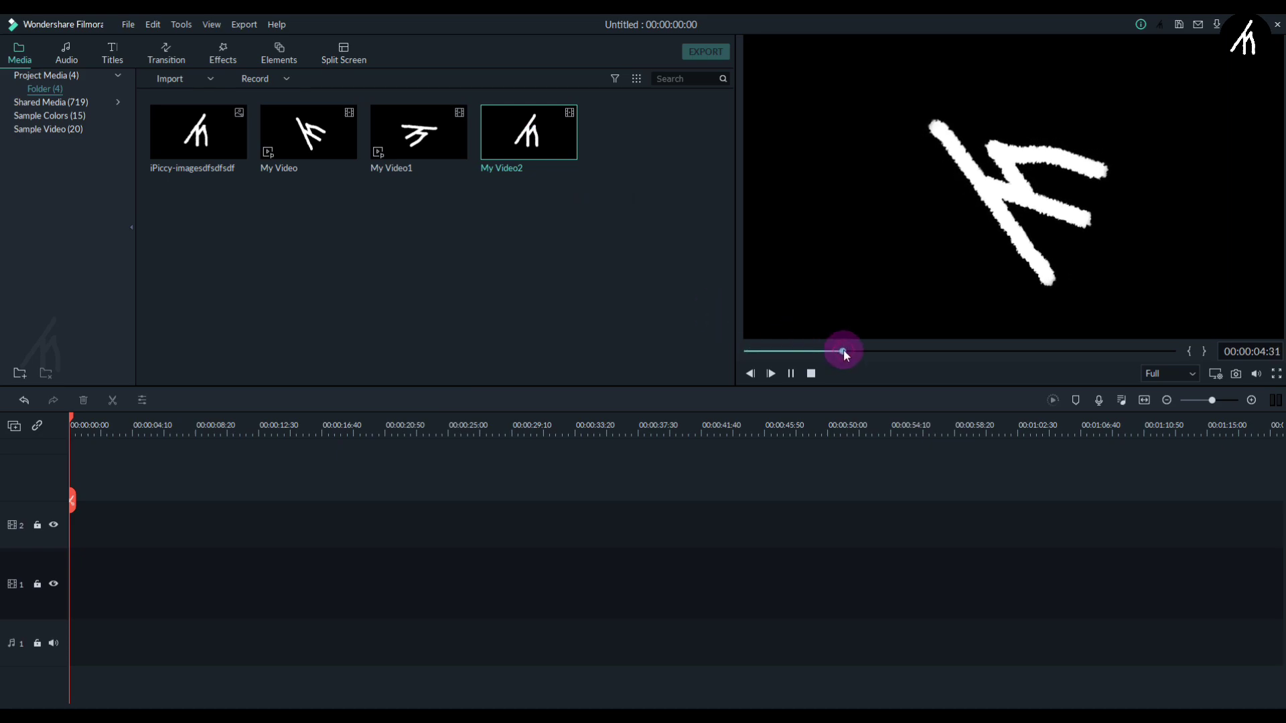
Place My Video2 on video track 1 and set its speed to Fast 50x
{"action": "left_click", "coordinate": [527, 273]}
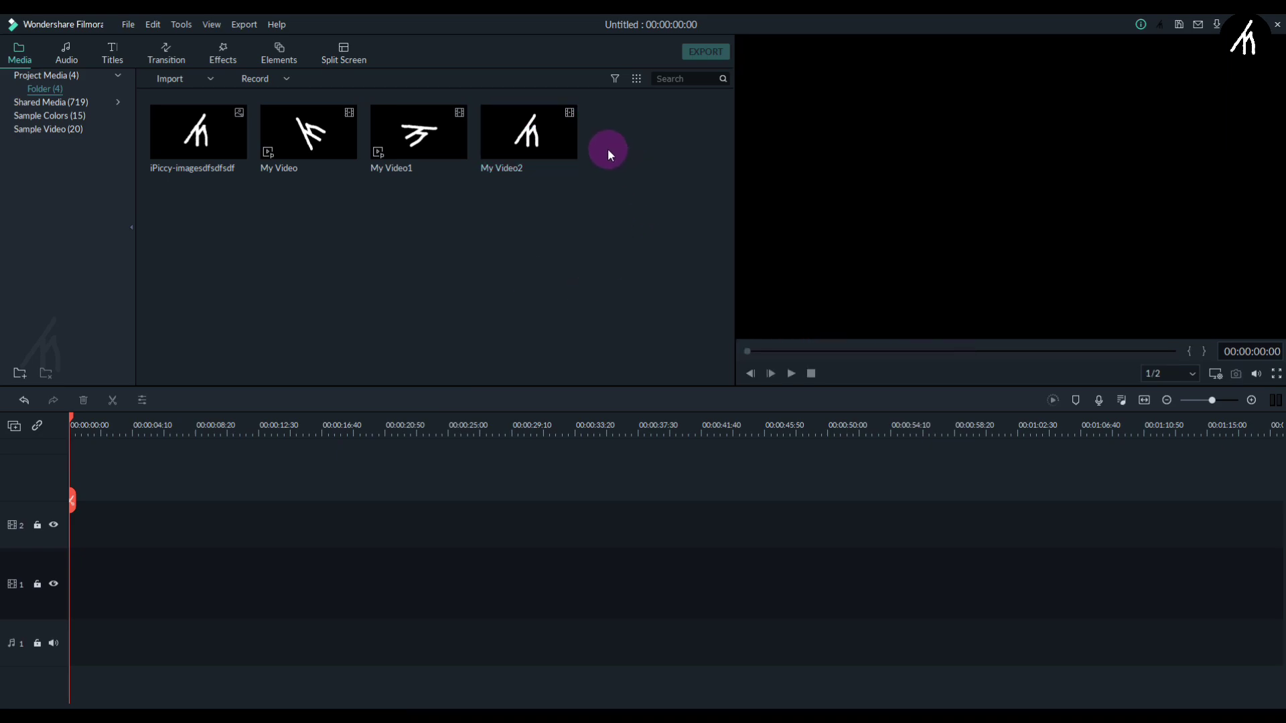
{"action": "left_click_drag", "start_coordinate": [553, 137], "coordinate": [75, 568]}
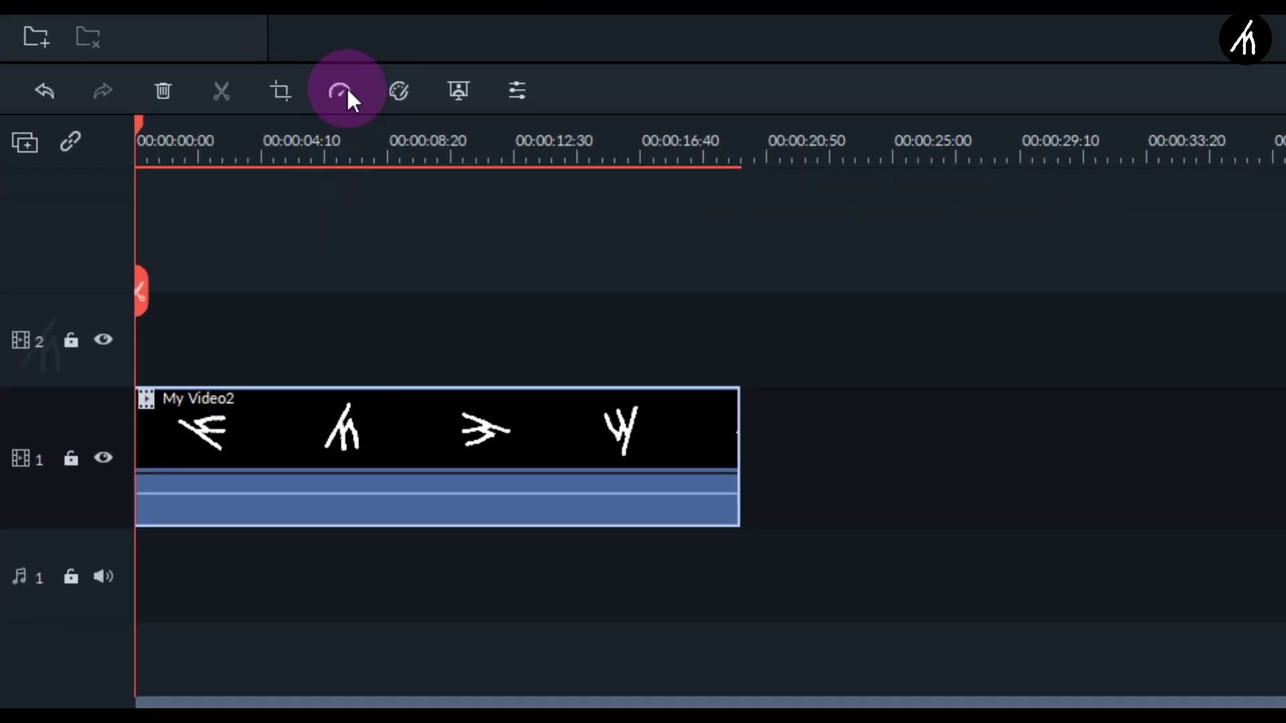
{"action": "left_click", "coordinate": [232, 295]}
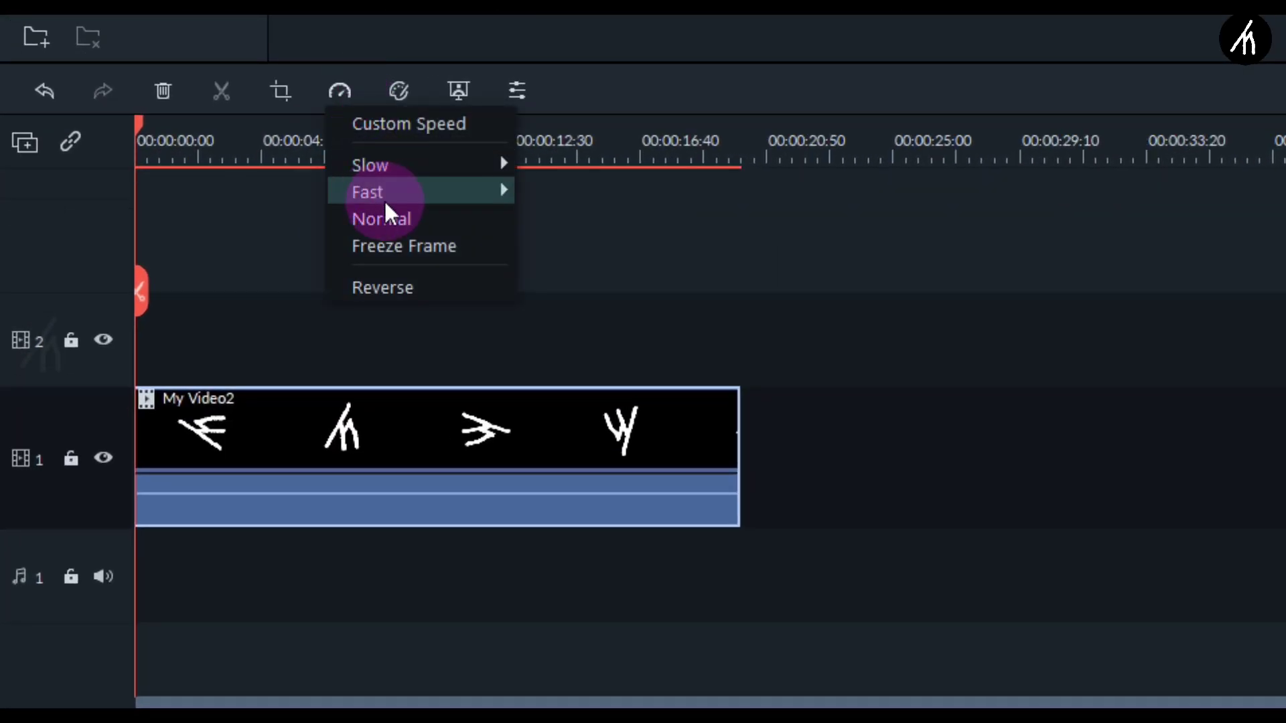
{"action": "mouse_move", "coordinate": [367, 191]}
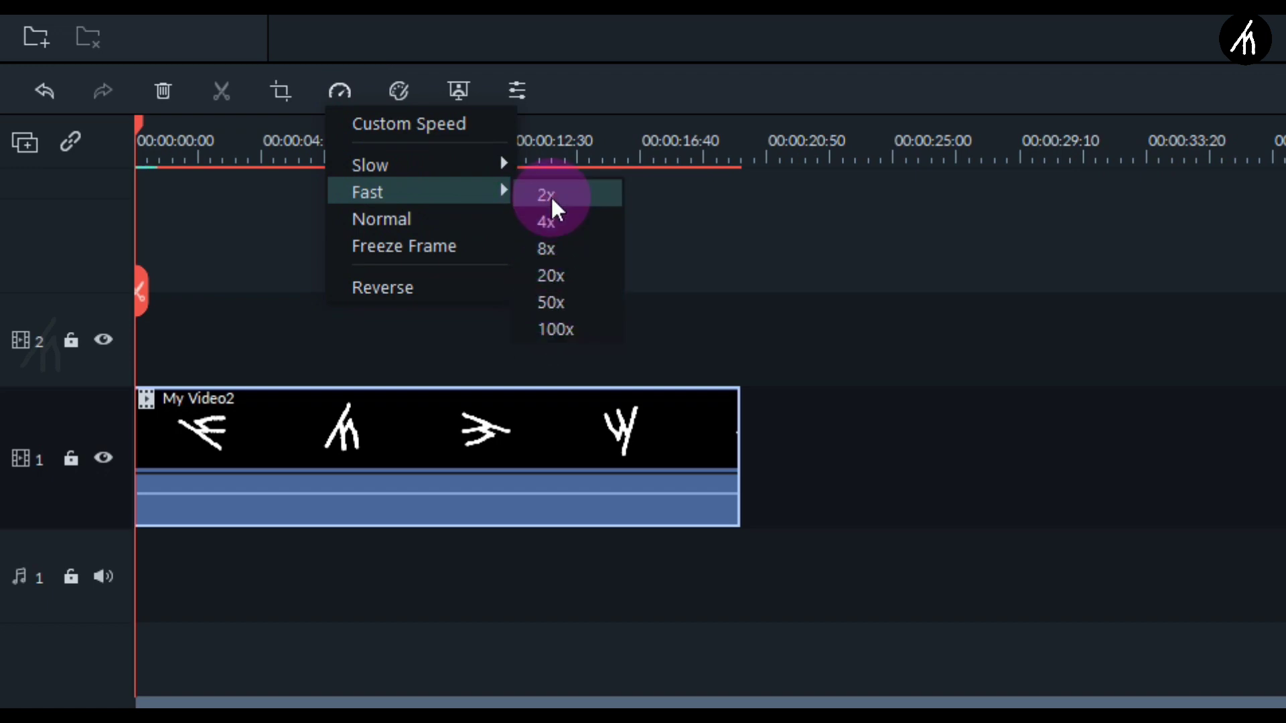
{"action": "left_click", "coordinate": [554, 303]}
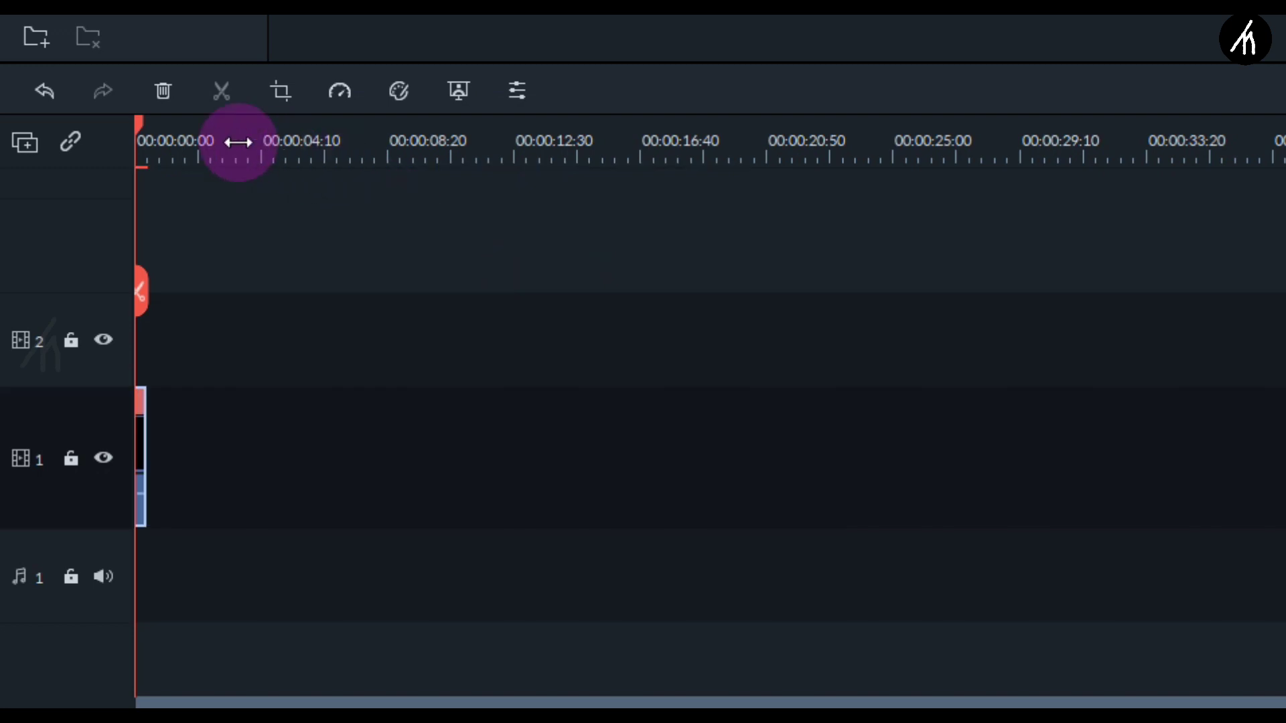
Paste repeated copies of the sped-up My Video2 clip end to end, then rewind the playhead to the start
{"action": "left_click_drag", "start_coordinate": [229, 142], "coordinate": [807, 136]}
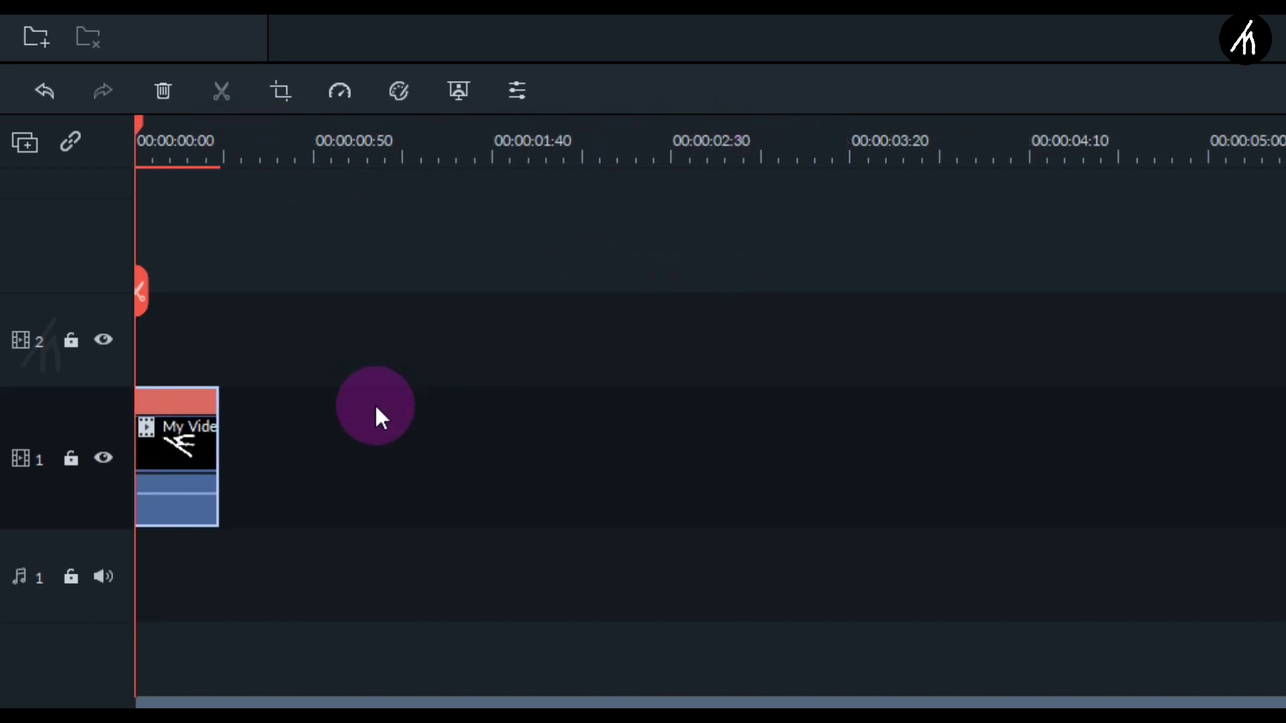
{"action": "key", "text": "ctrl+v"}
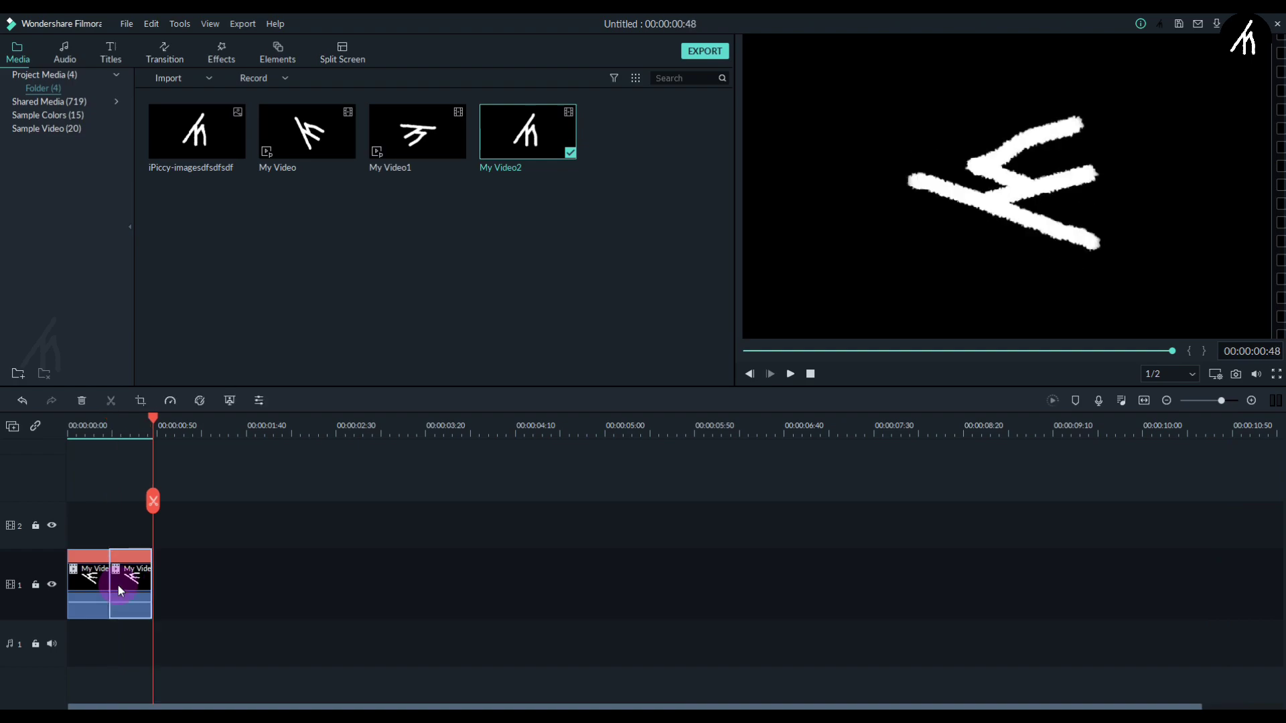
{"action": "key", "text": "ctrl+v"}
{"action": "key", "text": "ctrl+v"}
{"action": "key", "text": "ctrl+v"}
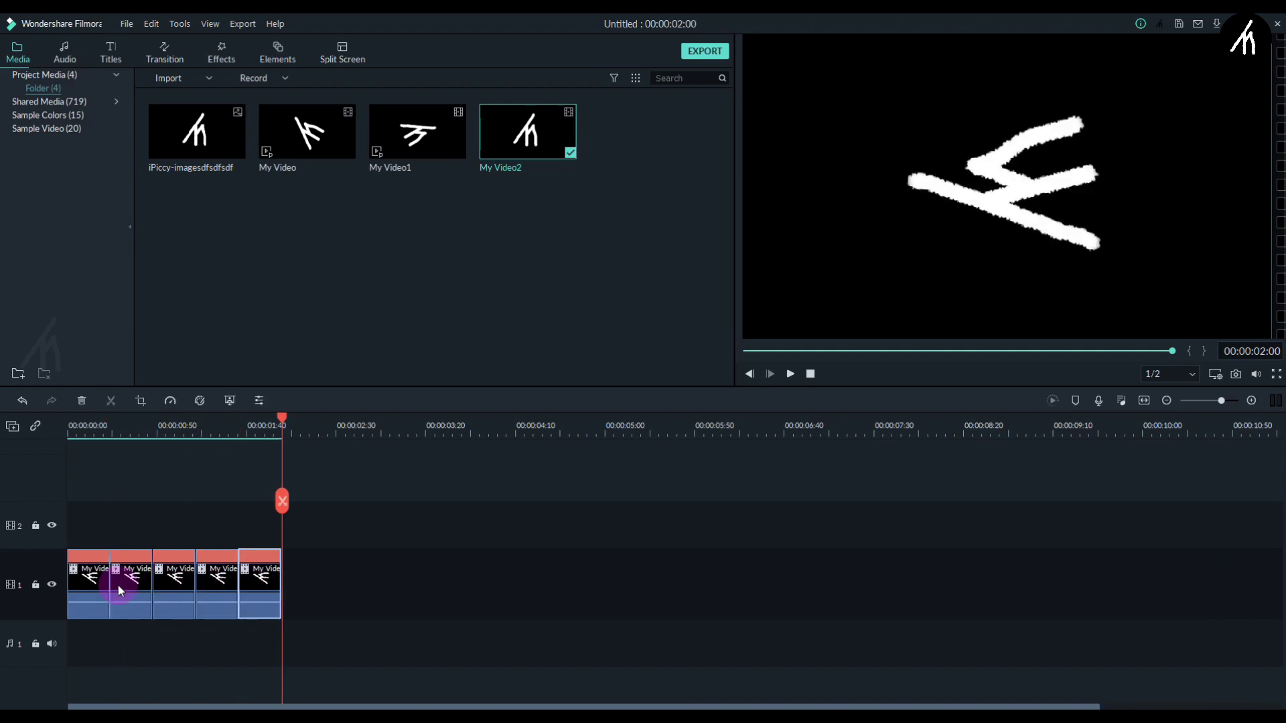
{"action": "key", "text": "ctrl+v"}
{"action": "key", "text": "ctrl+v"}
{"action": "key", "text": "ctrl+v"}
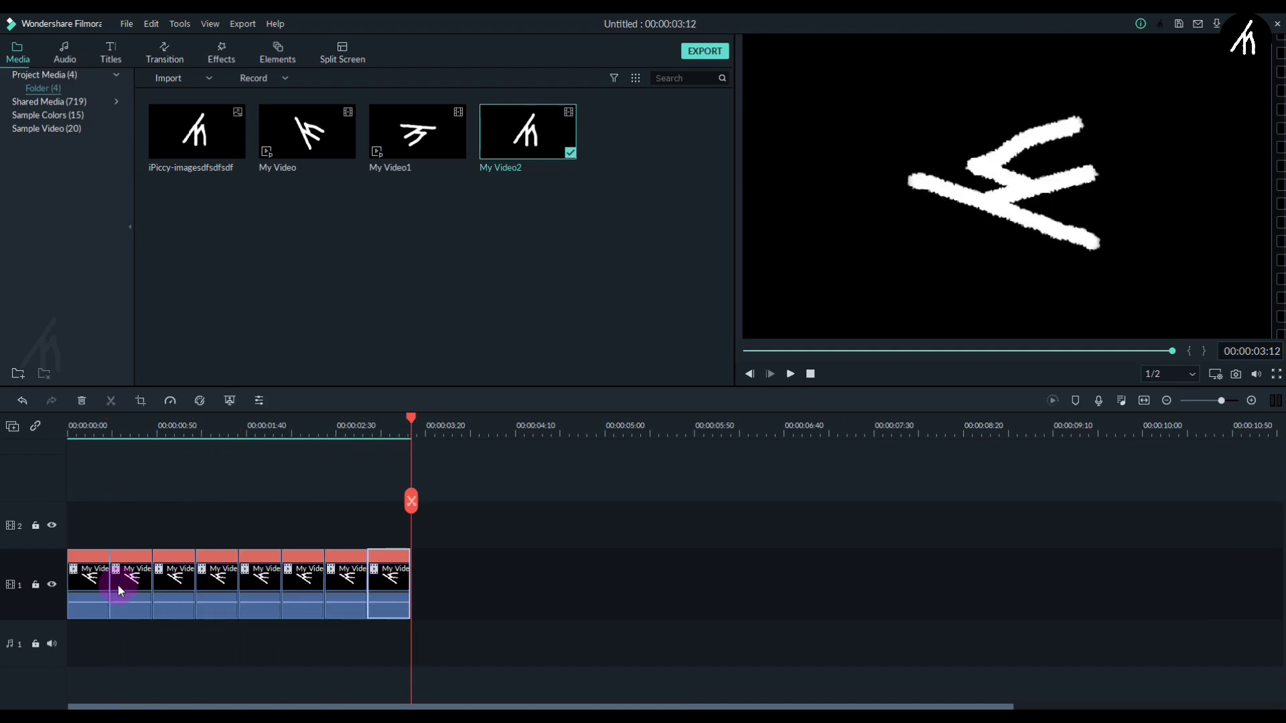
{"action": "key", "text": "ctrl+v"}
{"action": "key", "text": "ctrl+v"}
{"action": "key", "text": "ctrl+v"}
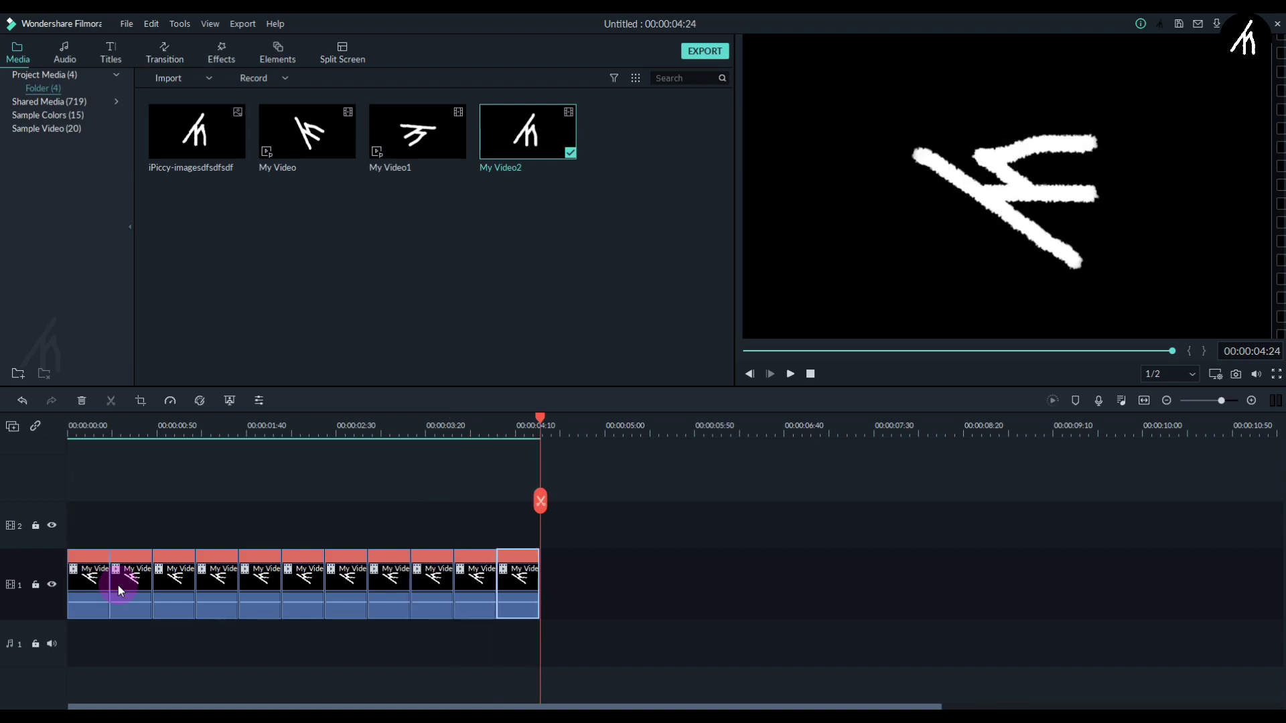
{"action": "key", "text": "ctrl+v"}
{"action": "key", "text": "ctrl+v"}
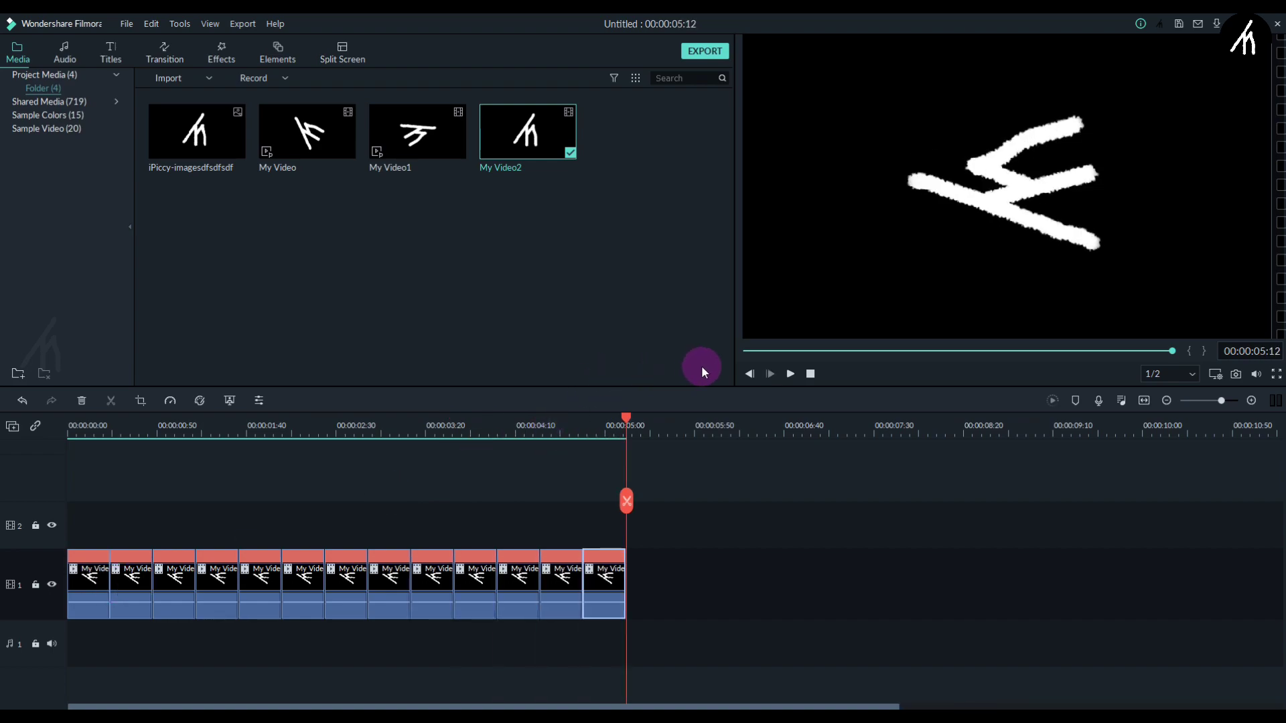
{"action": "left_click", "coordinate": [745, 351]}
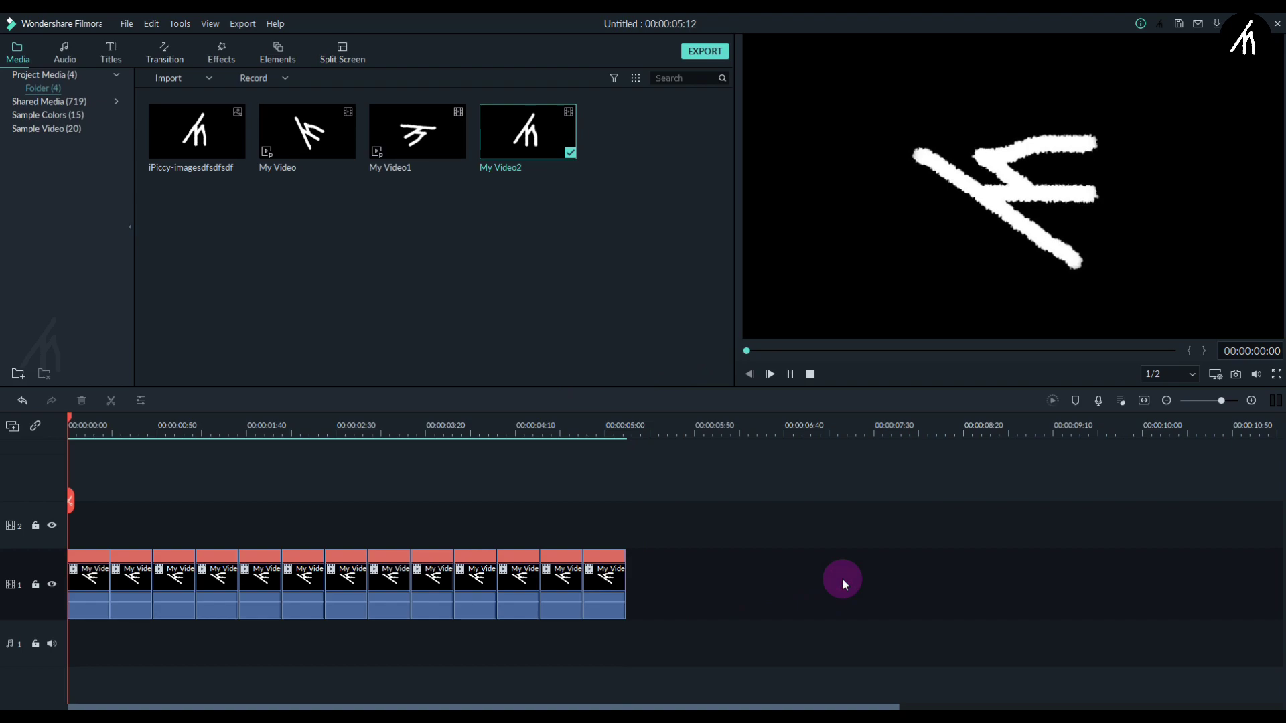
{"action": "key", "text": "space"}
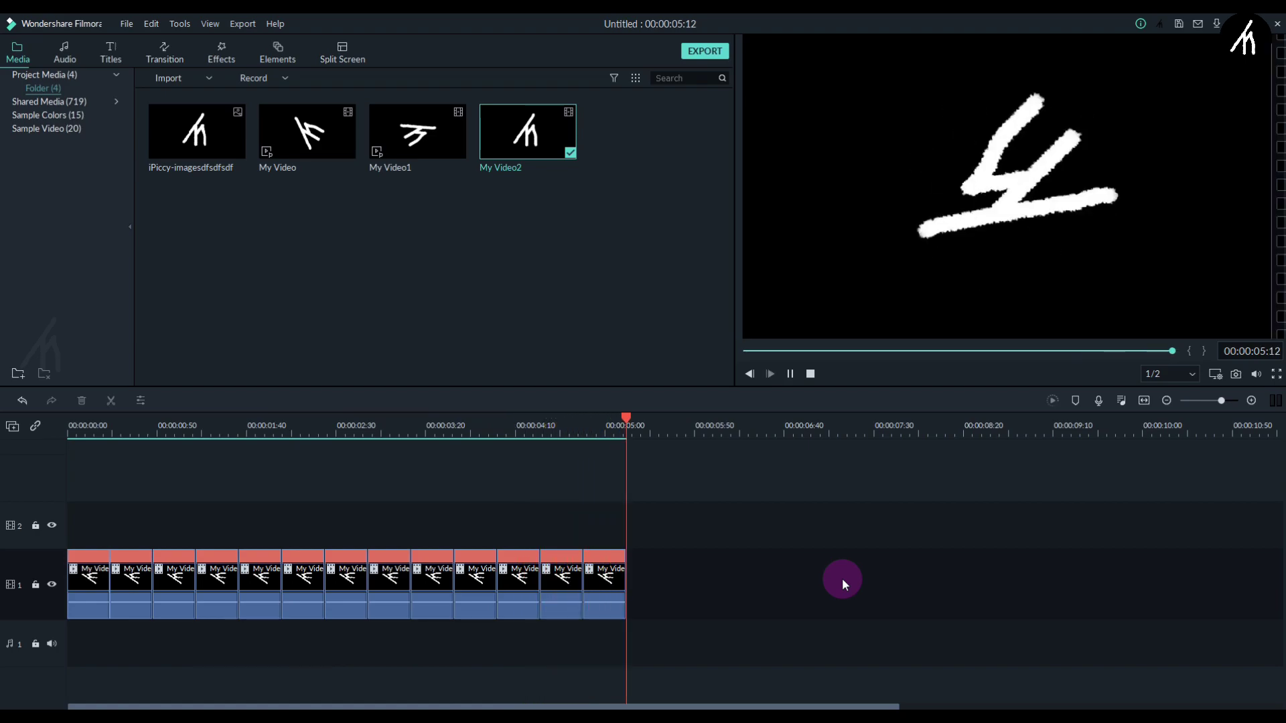
{"action": "left_click", "coordinate": [749, 351]}
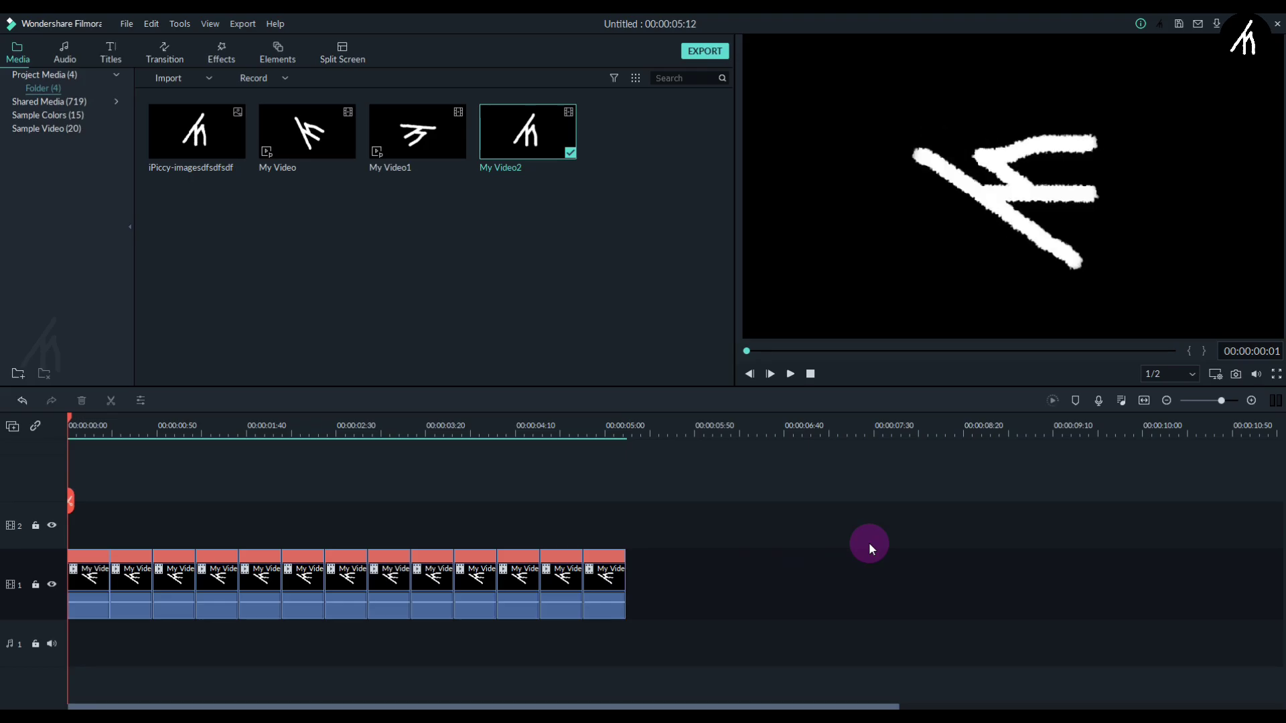